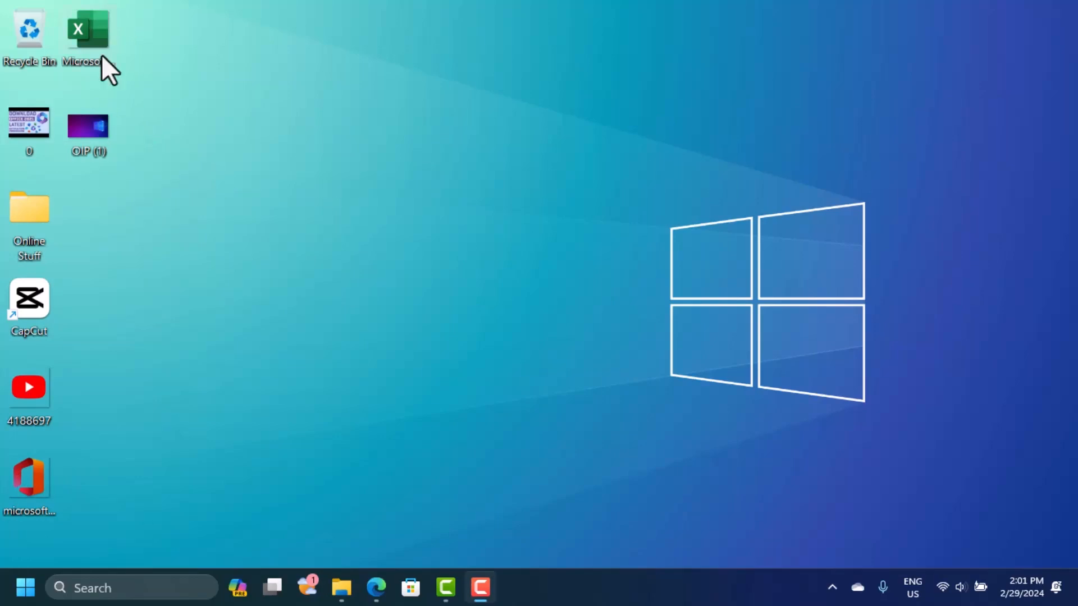
pyautogui.click(79, 139)
pyautogui.click(26, 471)
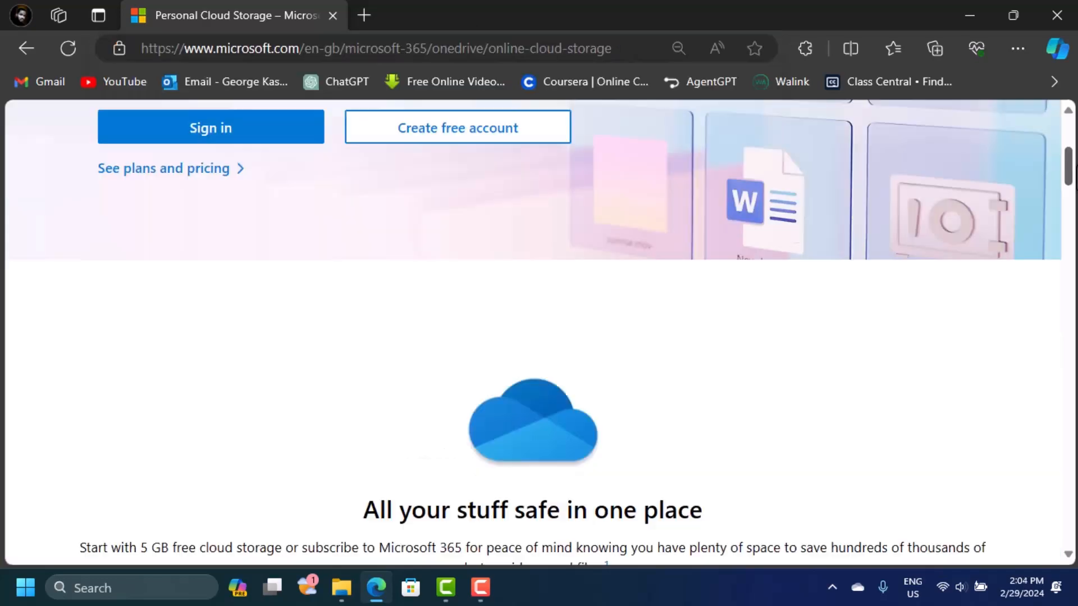
# - Look through the OneDrive personal cloud storage page, including its sharing, backup, anywhere-access and extra-storage sections
pyautogui.moveTo(1070, 167); pyautogui.dragTo(1071, 295)
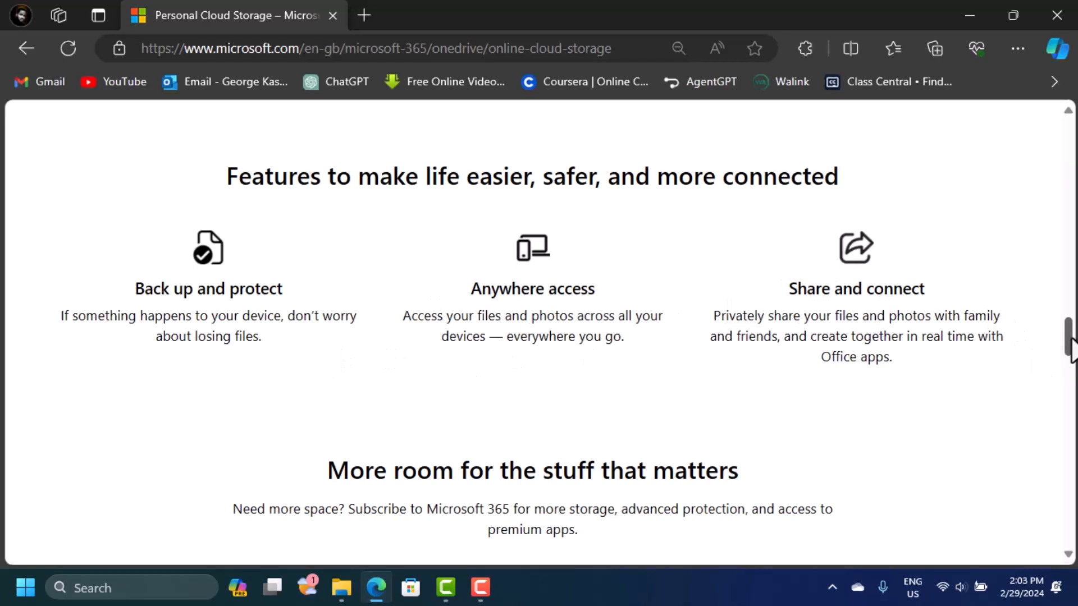
pyautogui.scroll(-2, 1070, 349)
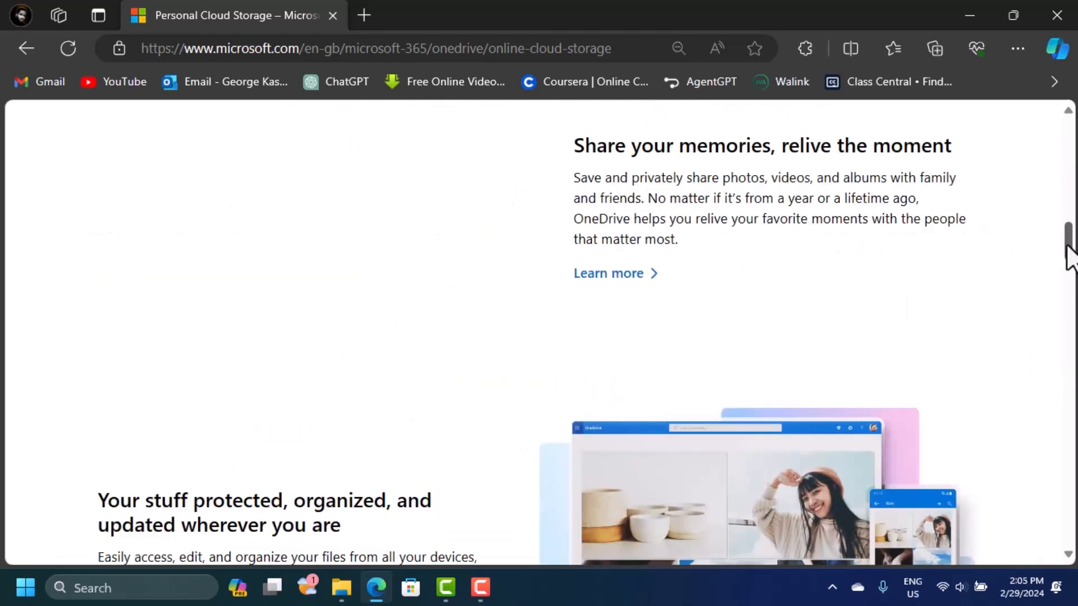
pyautogui.scroll(-1, 1068, 247)
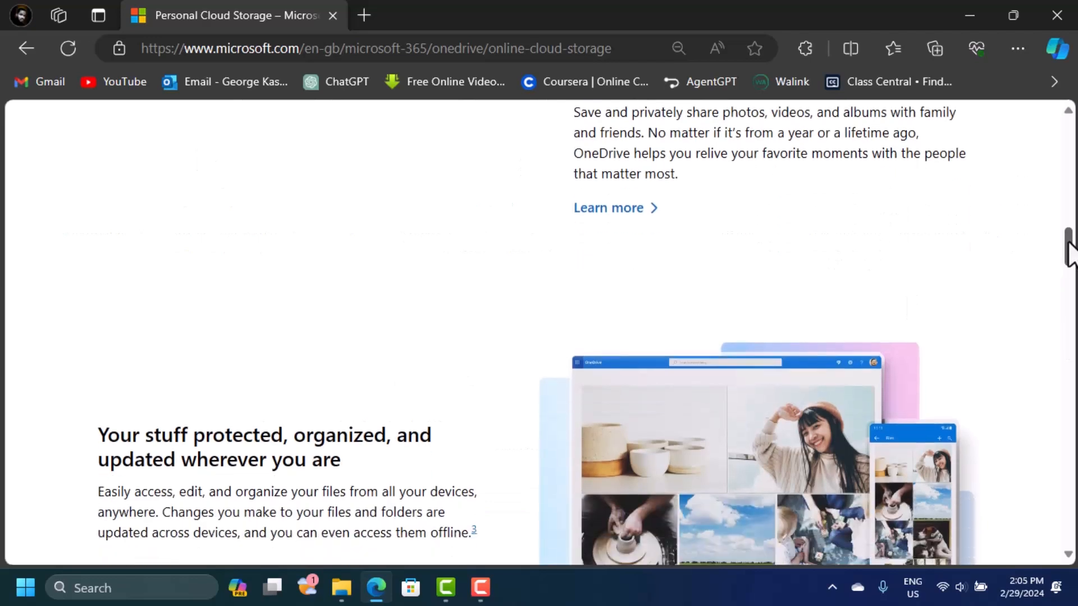
pyautogui.moveTo(1068, 242); pyautogui.dragTo(1071, 353)
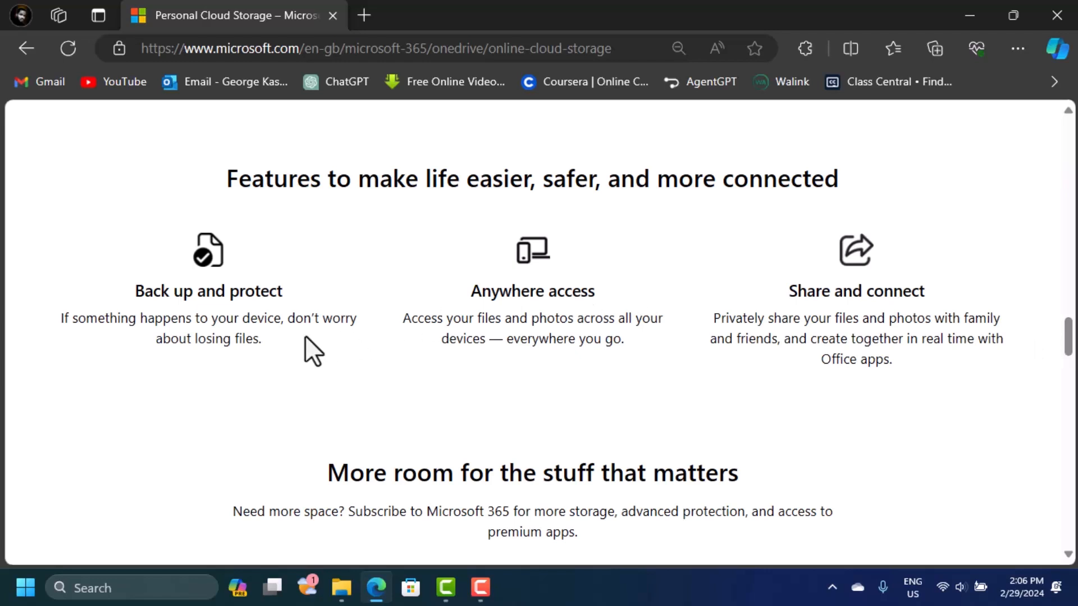
pyautogui.moveTo(1069, 340); pyautogui.dragTo(1069, 345)
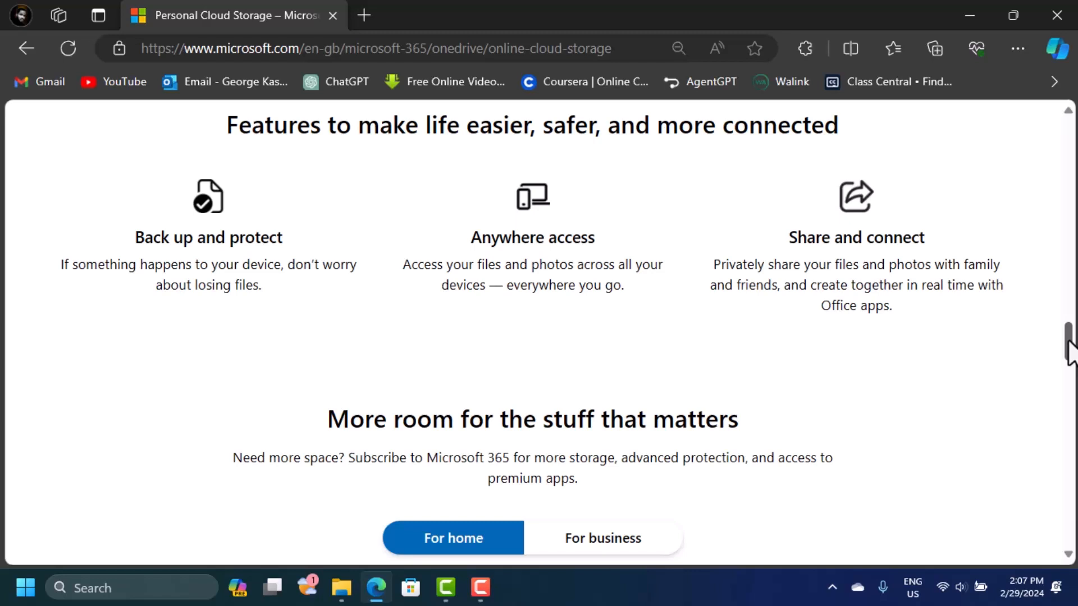
pyautogui.click(971, 45)
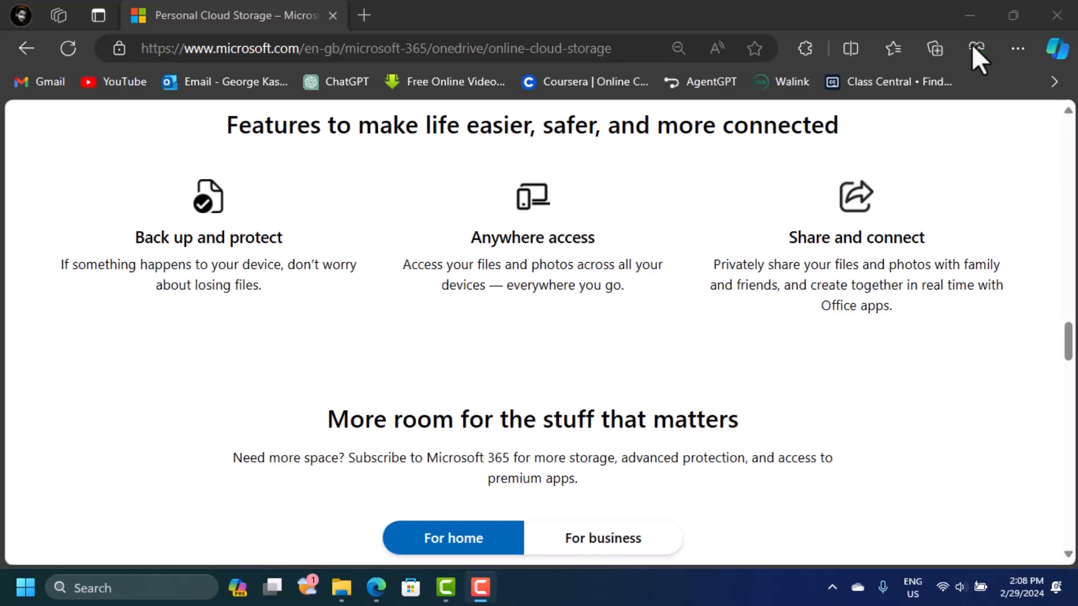
pyautogui.moveTo(1073, 348); pyautogui.dragTo(1076, 387)
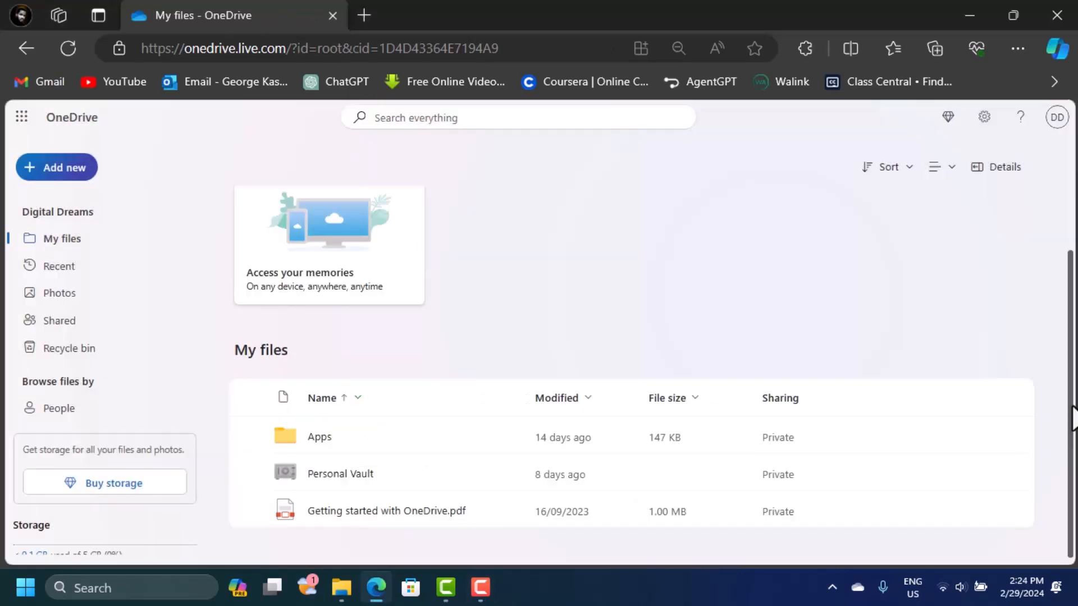
# - Create a folder in My files and name it with the owner's first name
pyautogui.moveTo(1071, 405); pyautogui.dragTo(1060, 150)
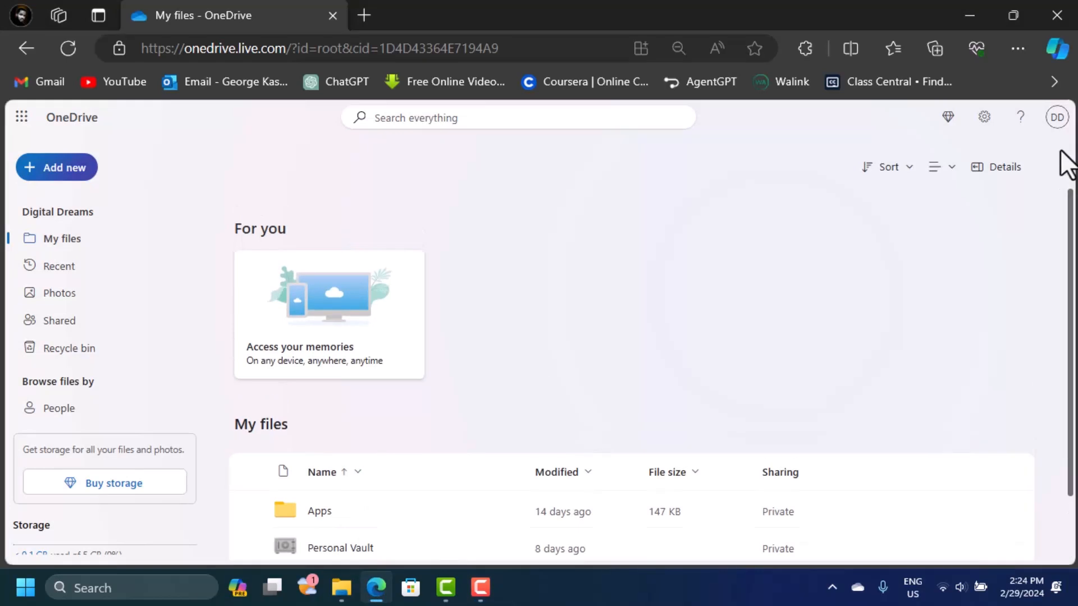
pyautogui.click(48, 176)
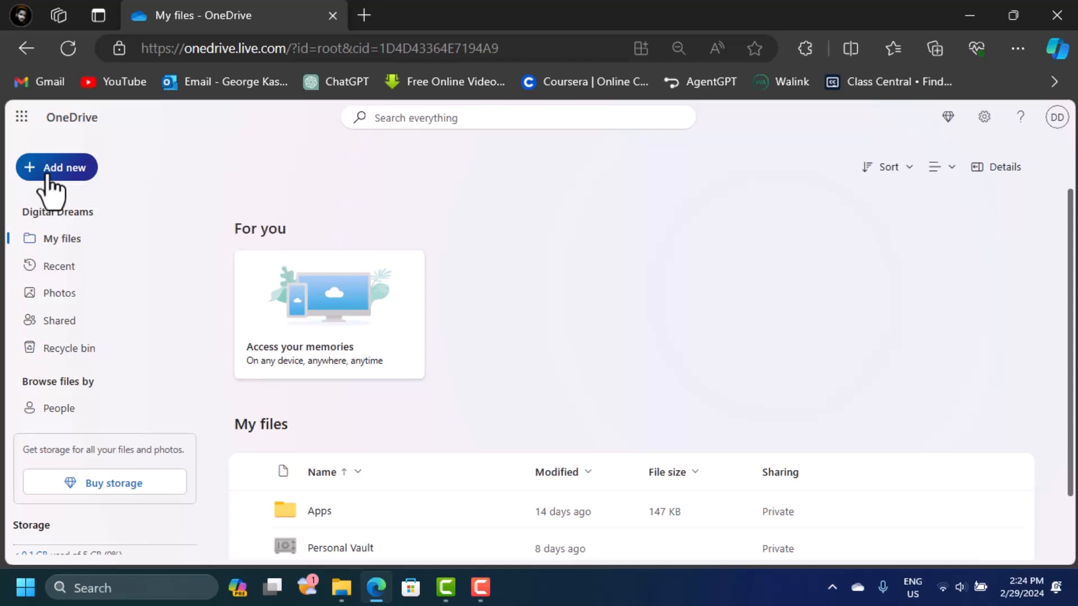
pyautogui.click(47, 176)
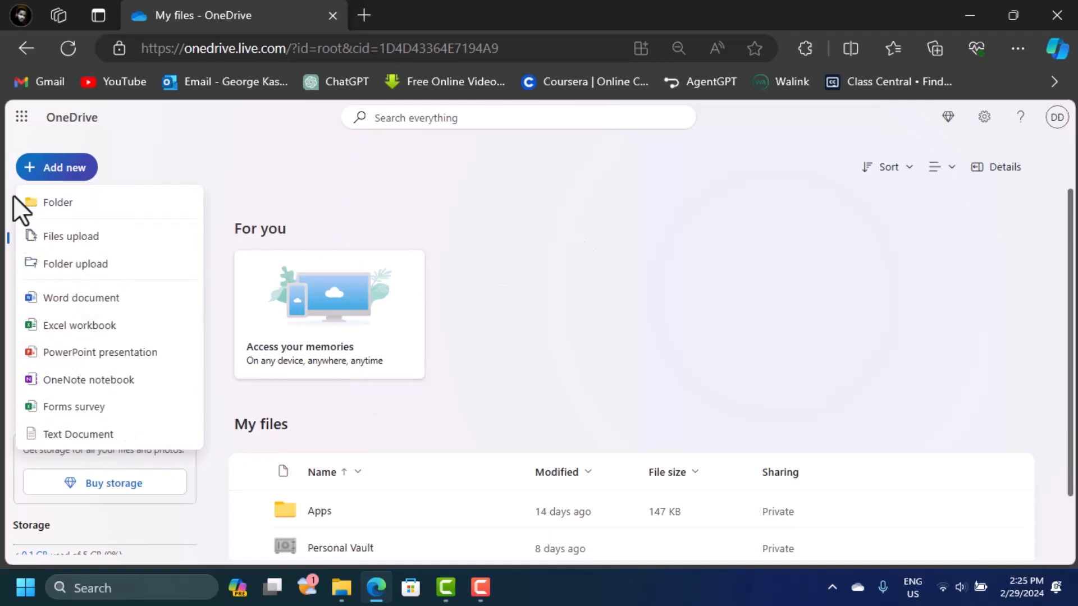
pyautogui.click(54, 205)
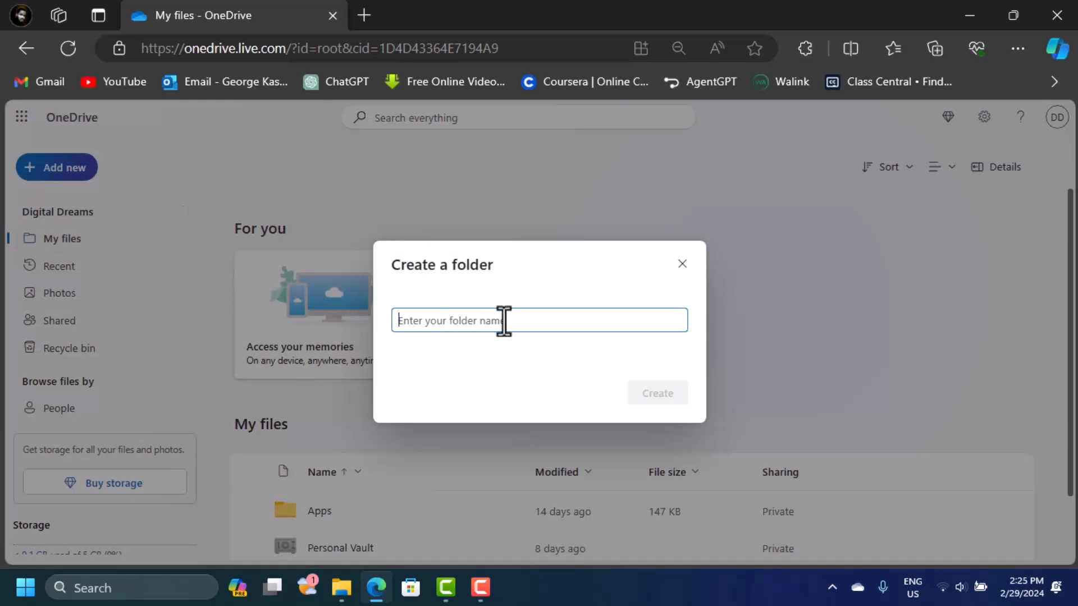
pyautogui.write('George')
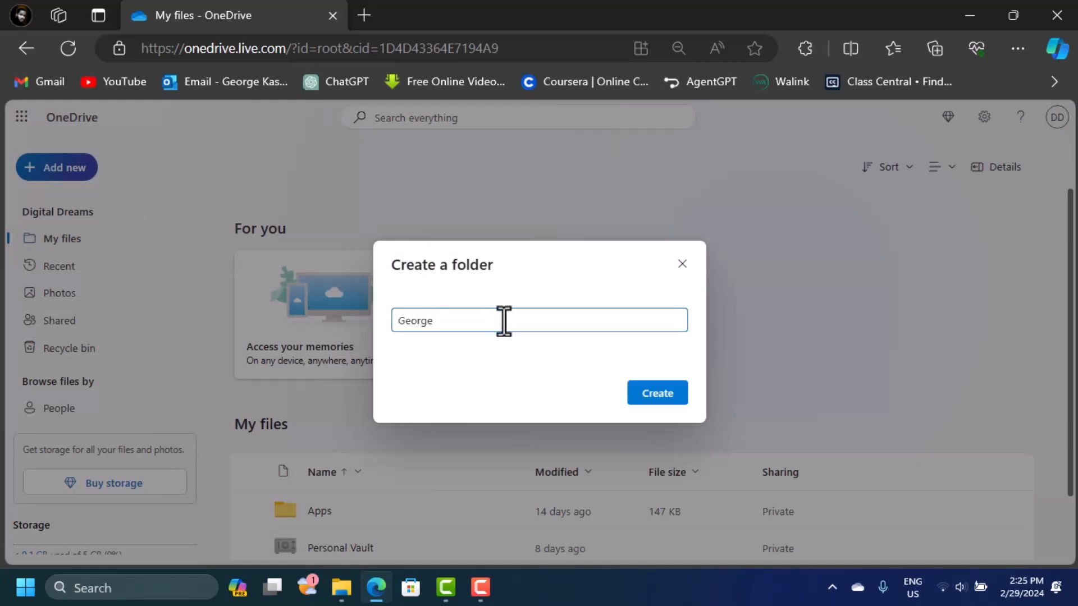
pyautogui.click(652, 396)
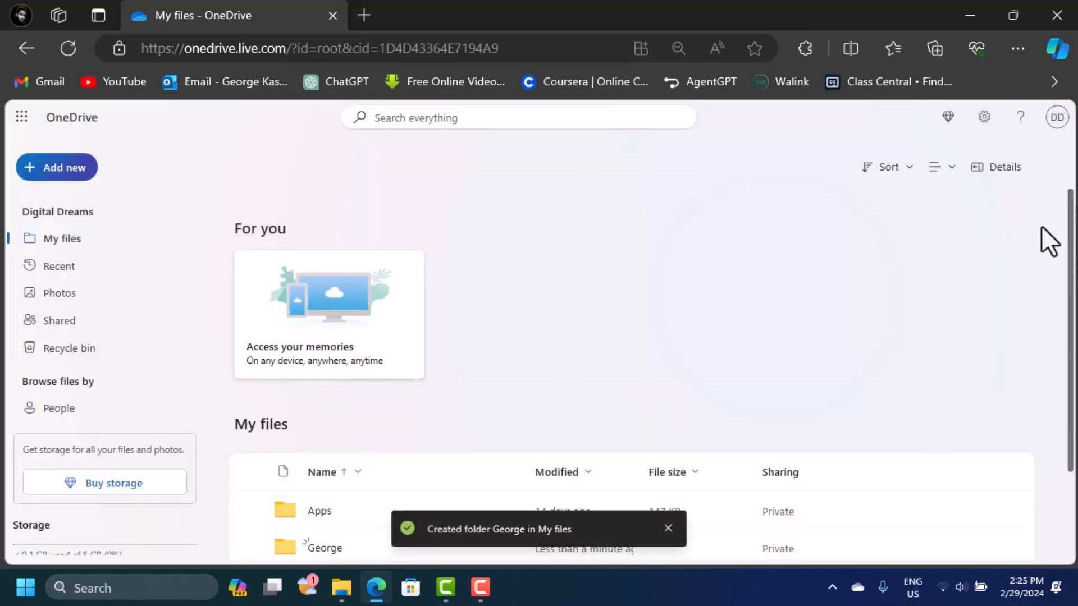
# - Open the new first-name folder in My files and create a subfolder named Files in it
pyautogui.scroll(-2, 842, 309)
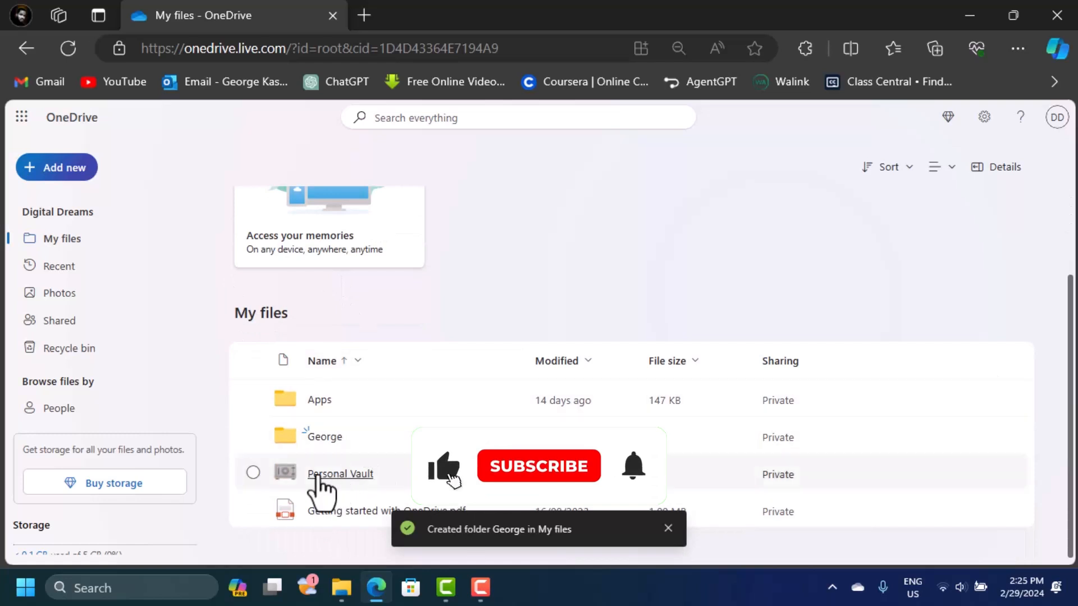
pyautogui.doubleClick(345, 438)
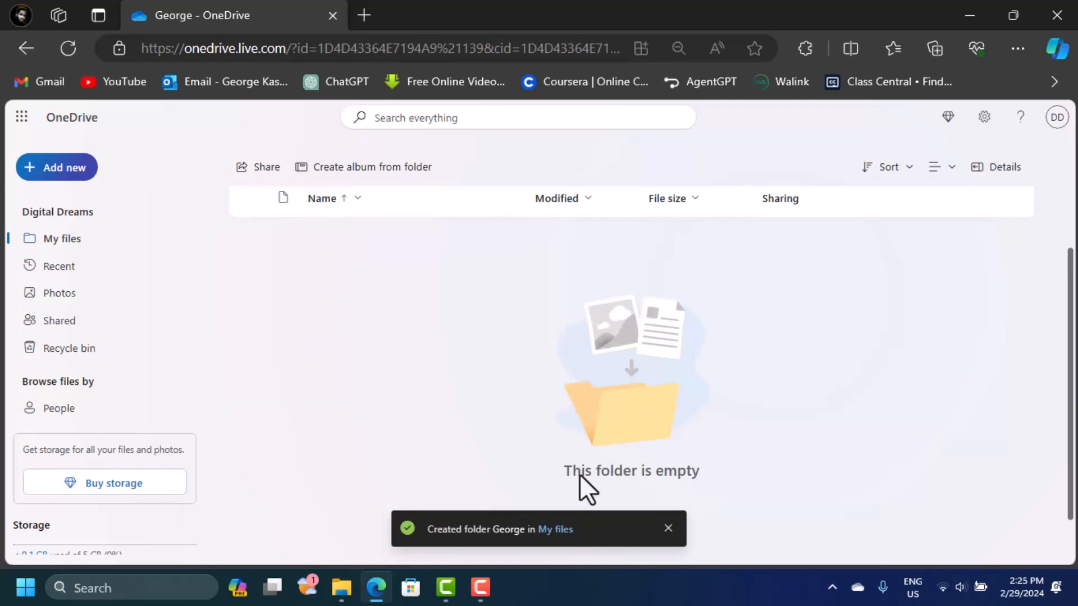
pyautogui.rightClick(360, 300)
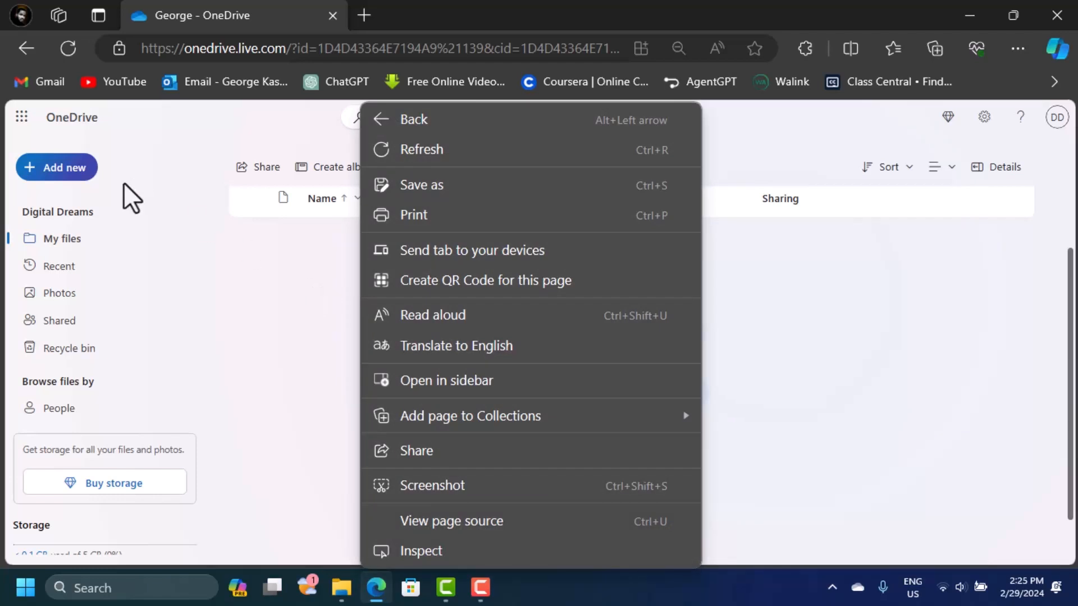
pyautogui.click(43, 168)
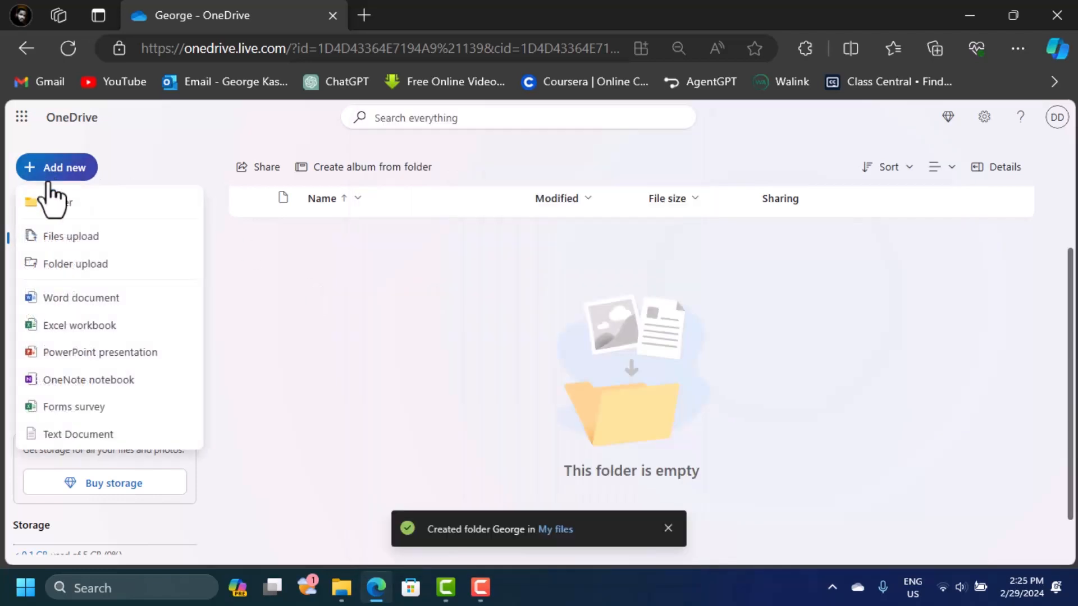
pyautogui.click(50, 204)
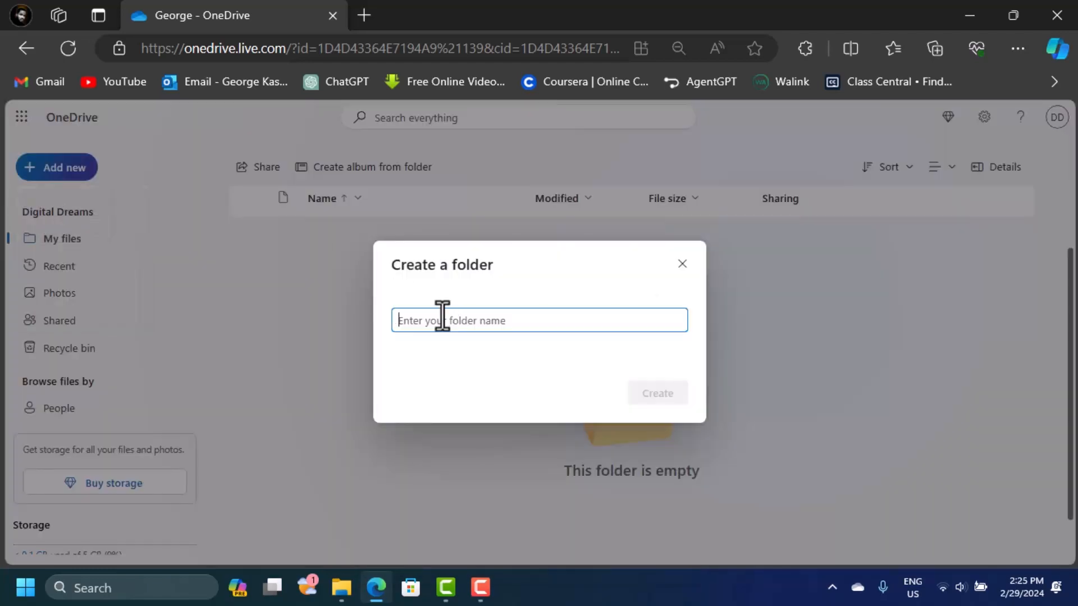
pyautogui.write('Files')
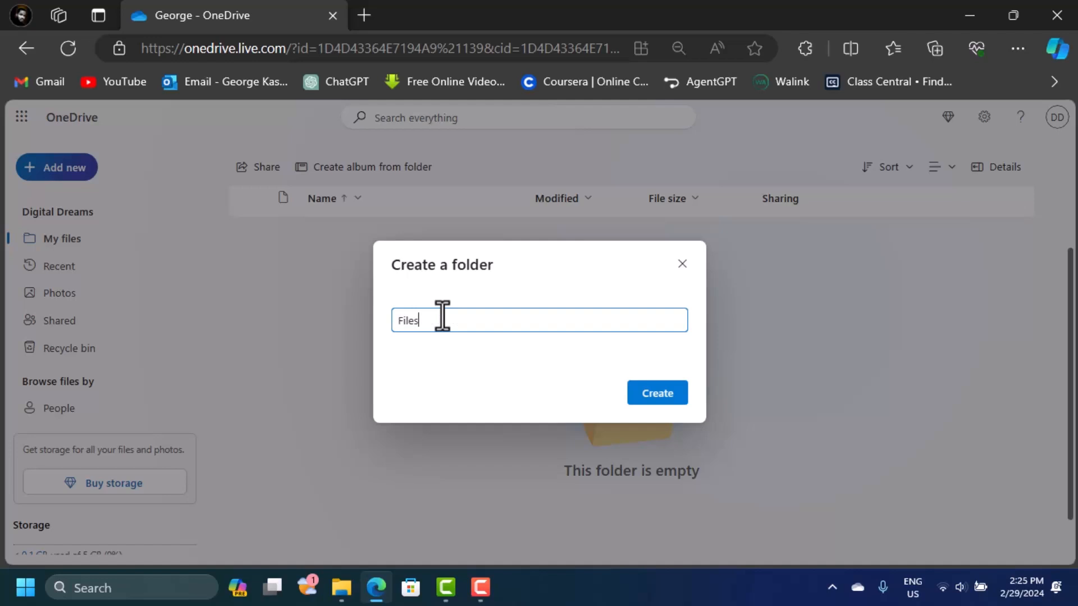
pyautogui.press('Return')
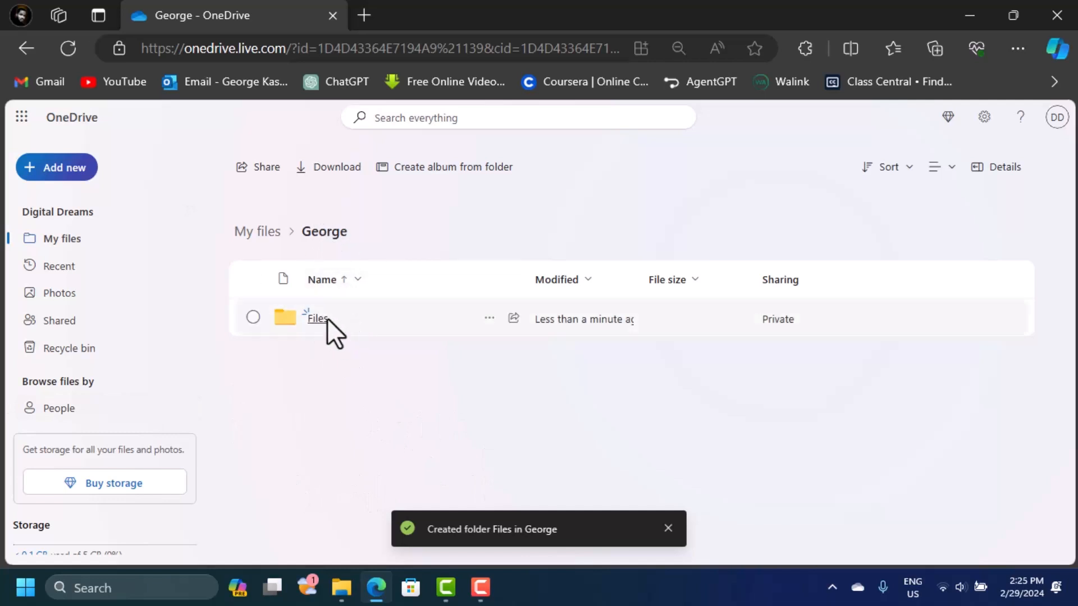
# - Create a second subfolder named Pictures alongside the Files folder
pyautogui.rightClick(372, 392)
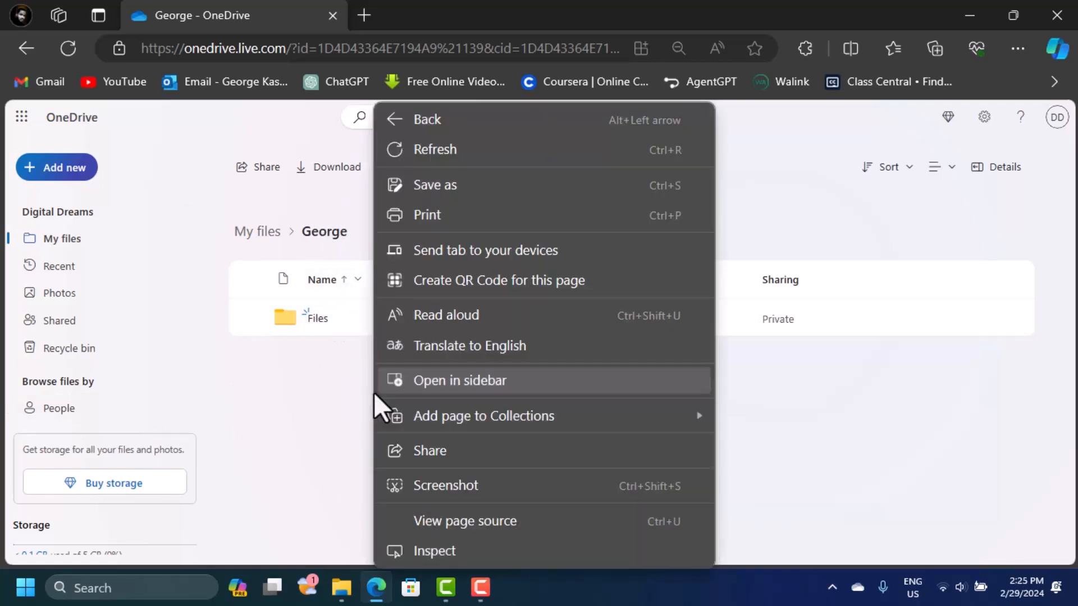
pyautogui.click(275, 407)
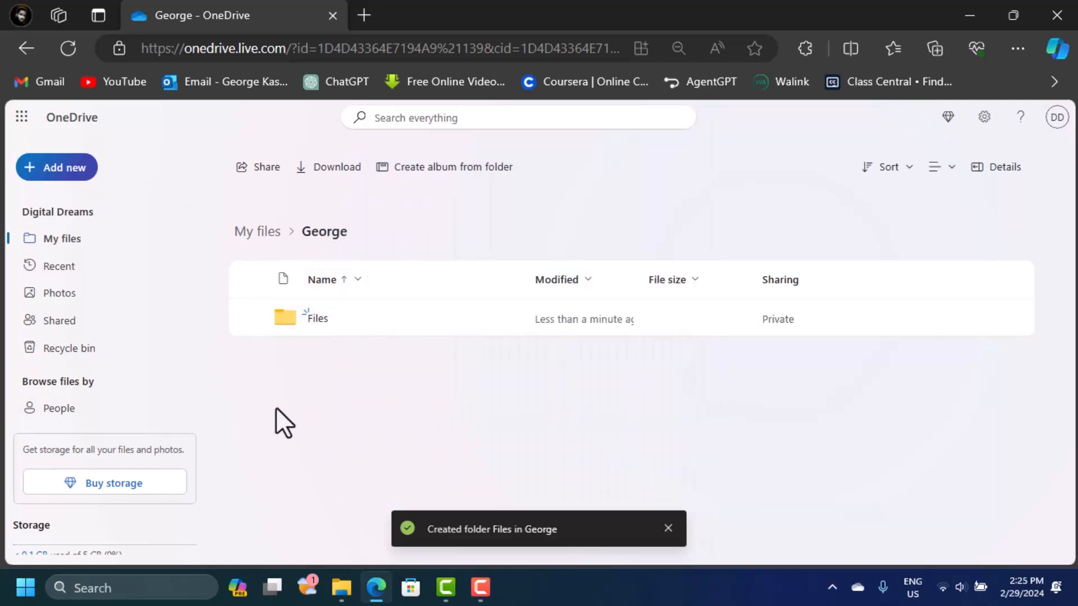
pyautogui.click(62, 168)
pyautogui.click(66, 204)
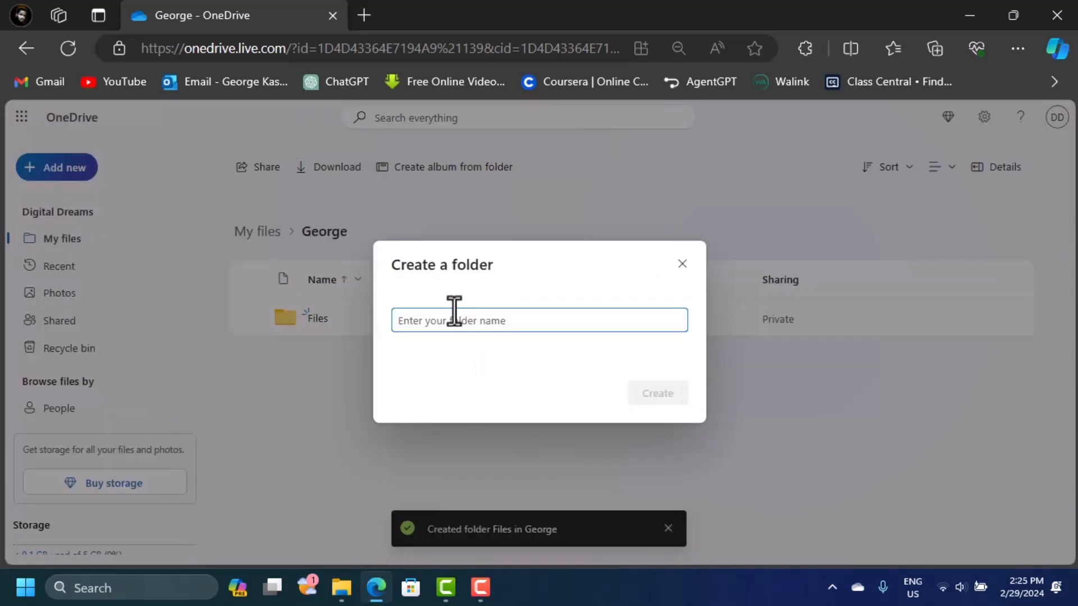
pyautogui.write('An')
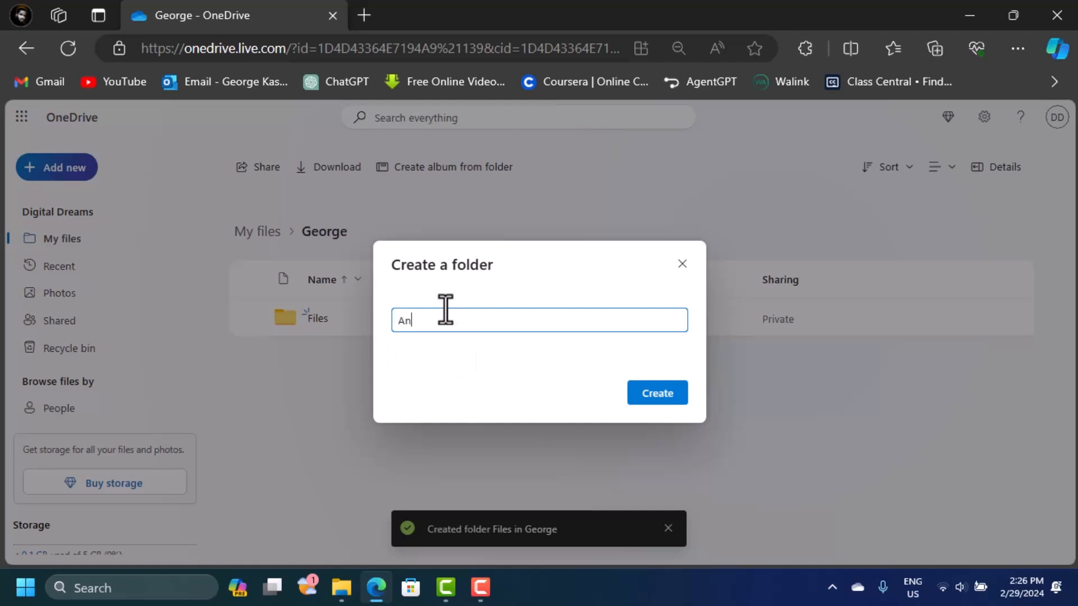
pyautogui.press('BackSpace')
pyautogui.press('BackSpace')
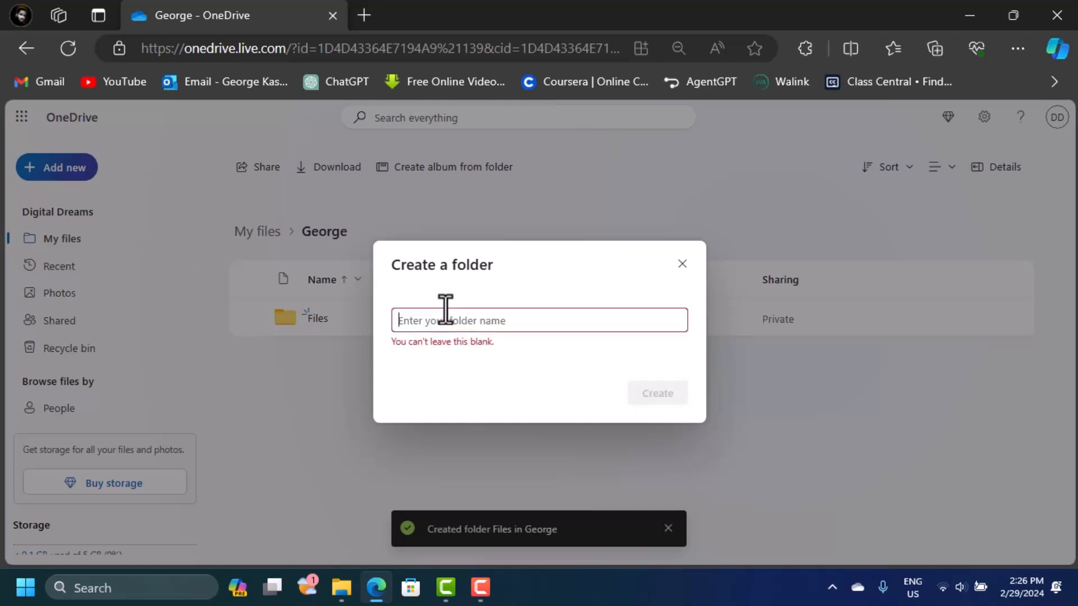
pyautogui.write('Pictures')
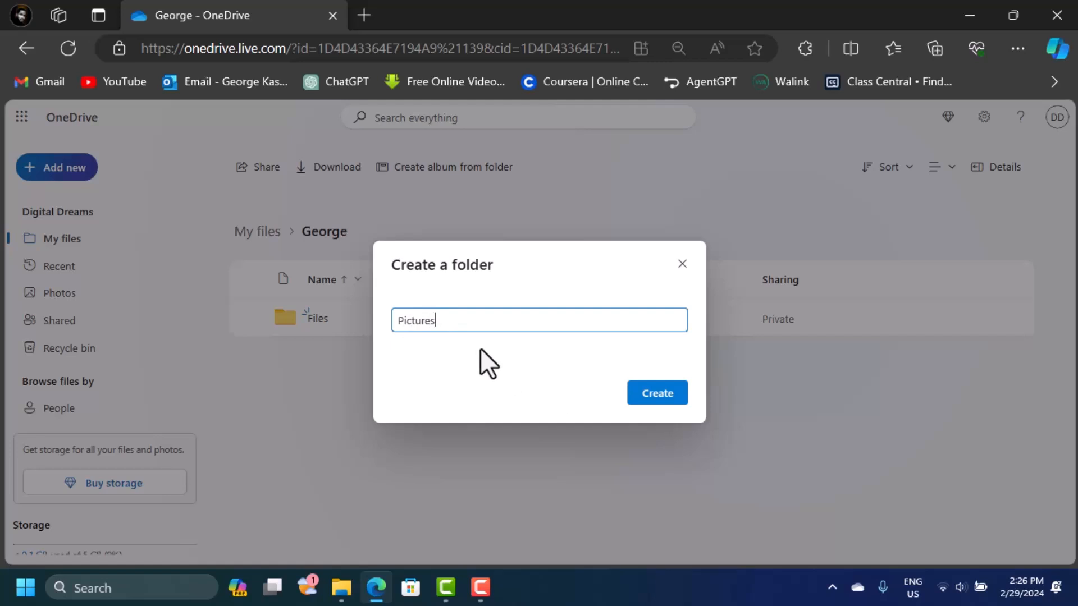
pyautogui.click(654, 394)
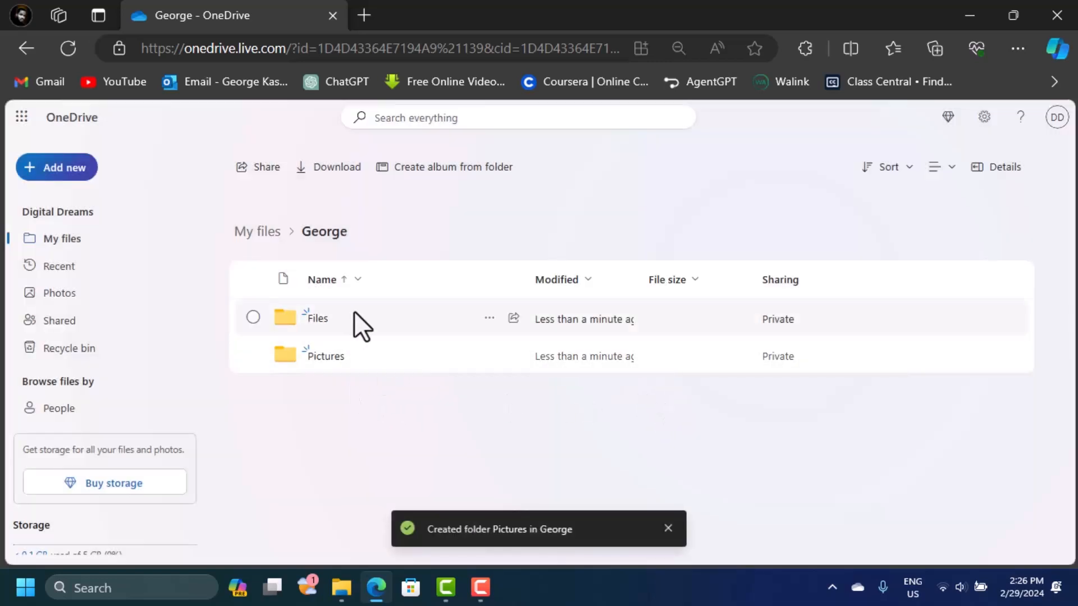
# - Create a subfolder named Black alongside Files and Pictures, and move it into a neighbouring folder
pyautogui.rightClick(353, 362)
pyautogui.click(56, 173)
pyautogui.click(58, 172)
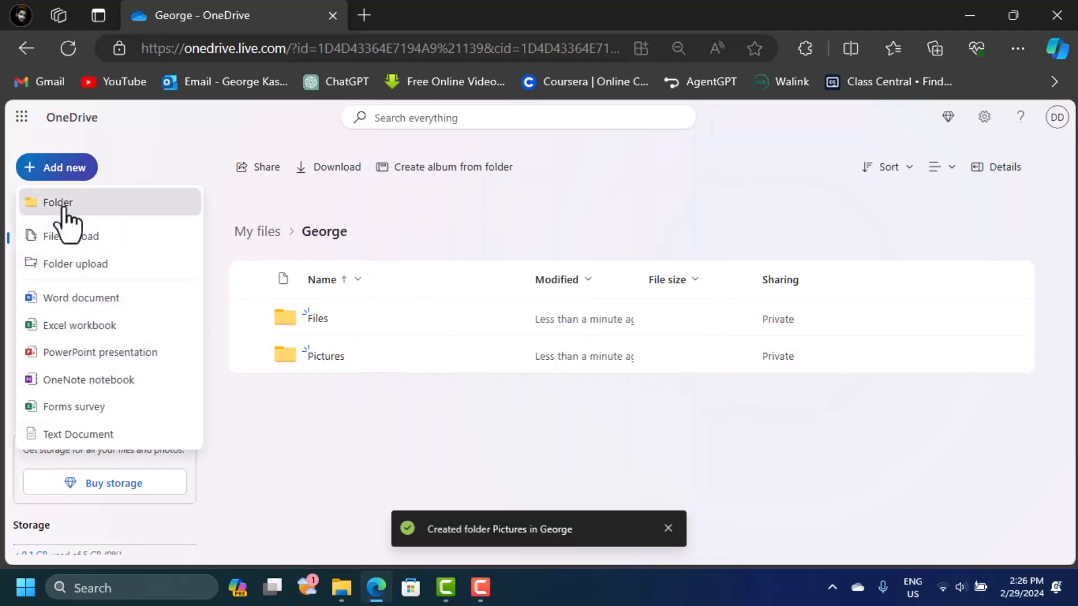
pyautogui.click(61, 204)
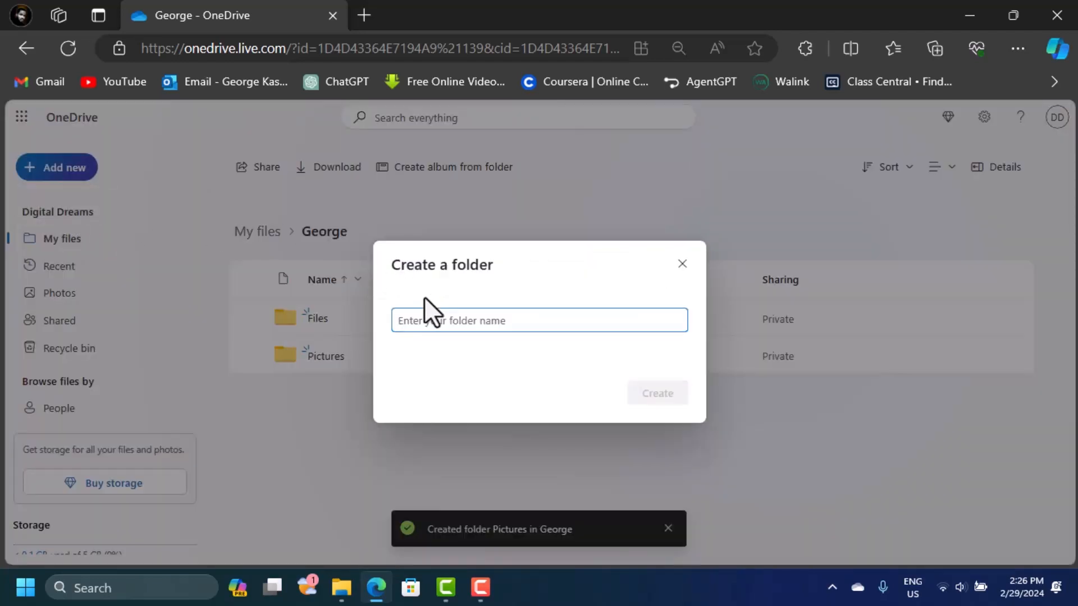
pyautogui.write('Black')
pyautogui.press('Return')
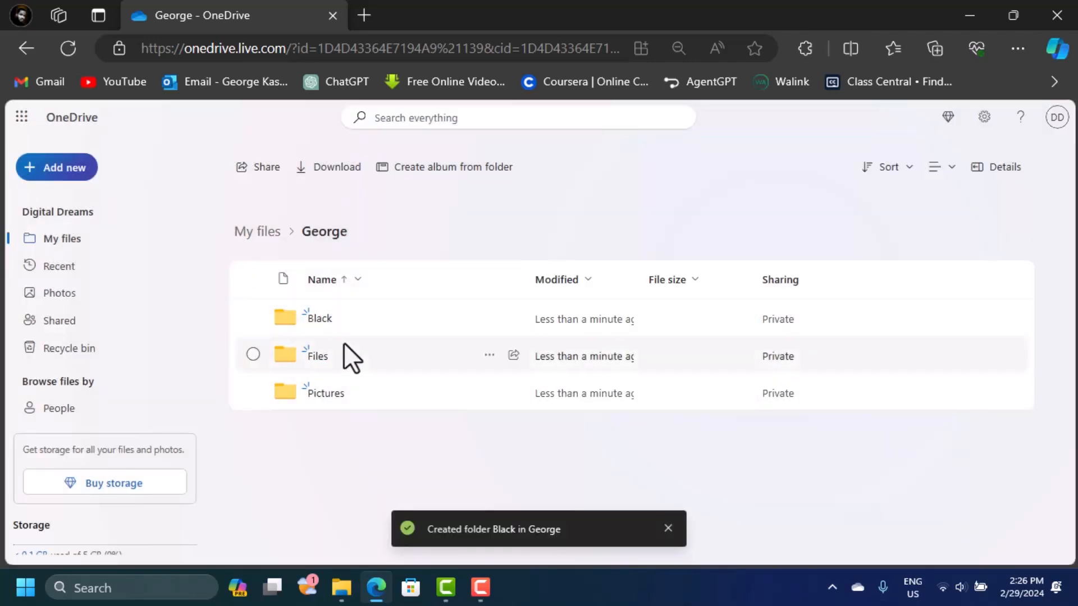
pyautogui.click(366, 318)
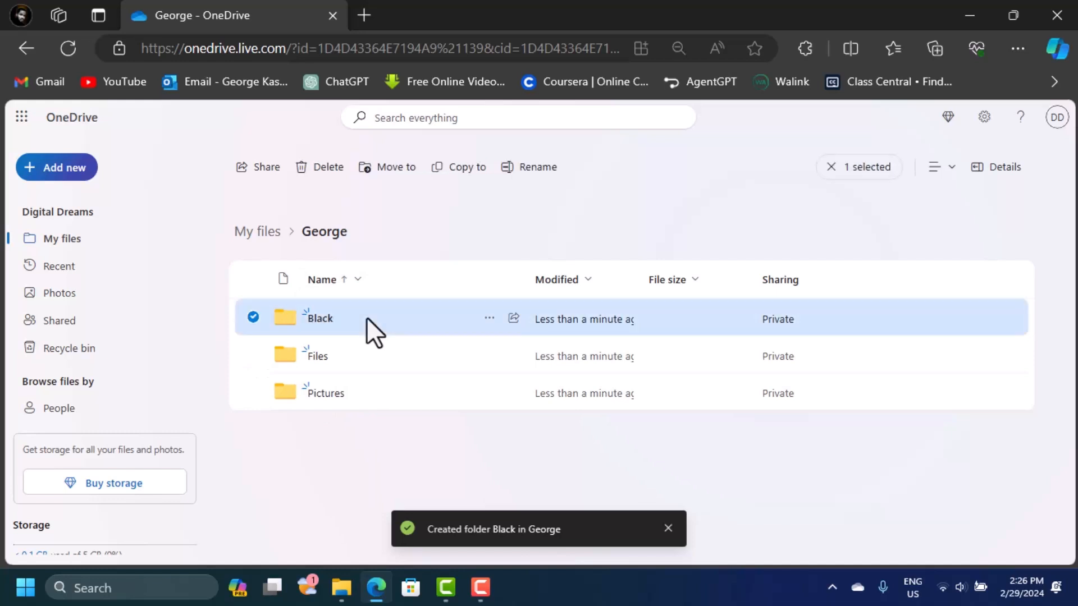
pyautogui.moveTo(366, 317); pyautogui.dragTo(393, 378)
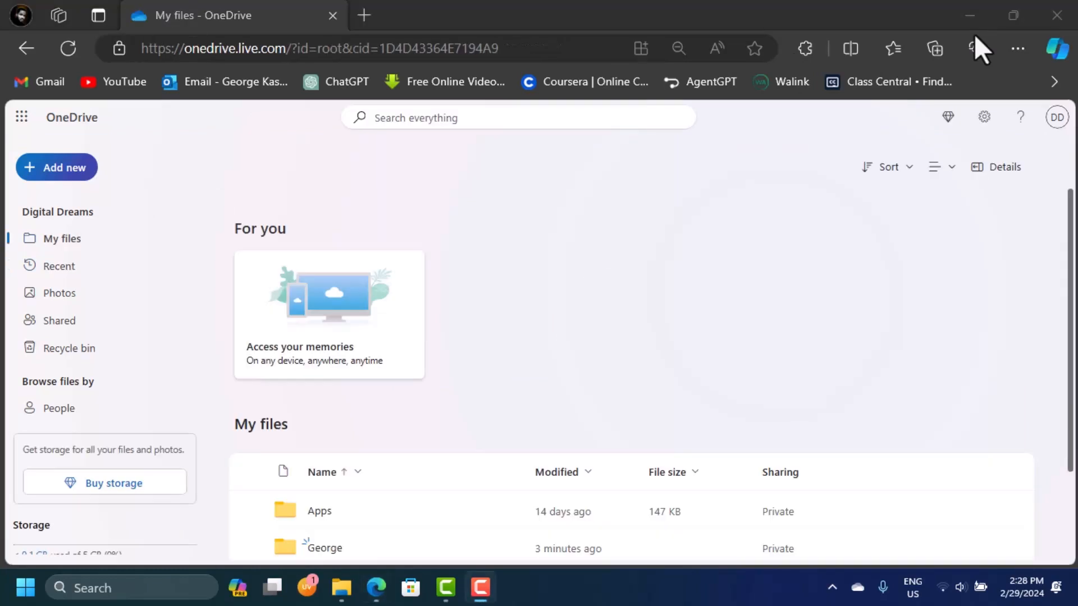
# - Open the folder with the owner's first name from the My files list
pyautogui.moveTo(1071, 258); pyautogui.dragTo(1071, 342)
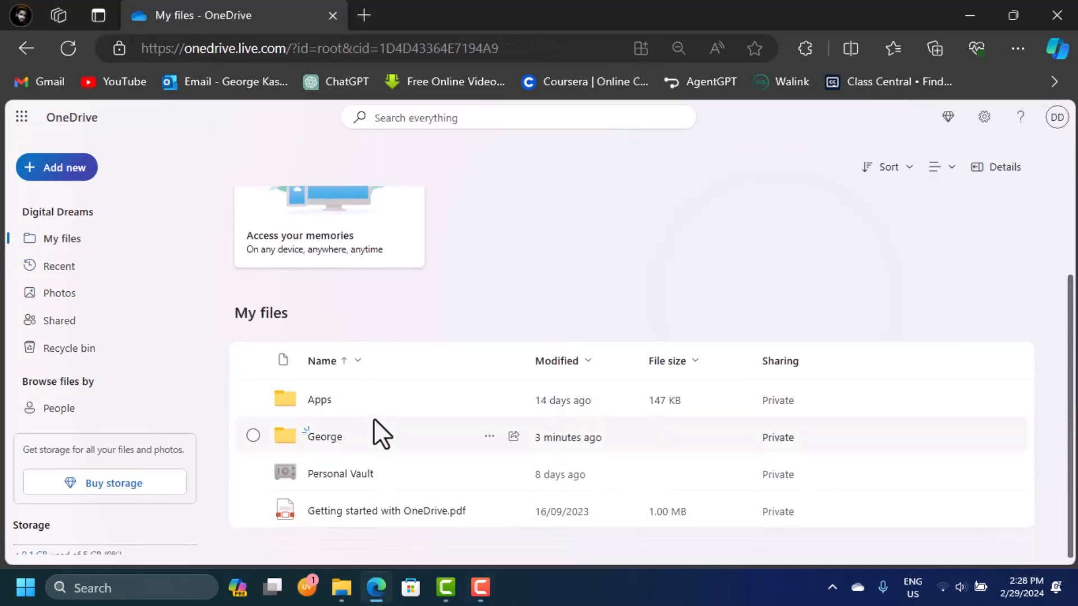
pyautogui.click(355, 443)
pyautogui.click(355, 444)
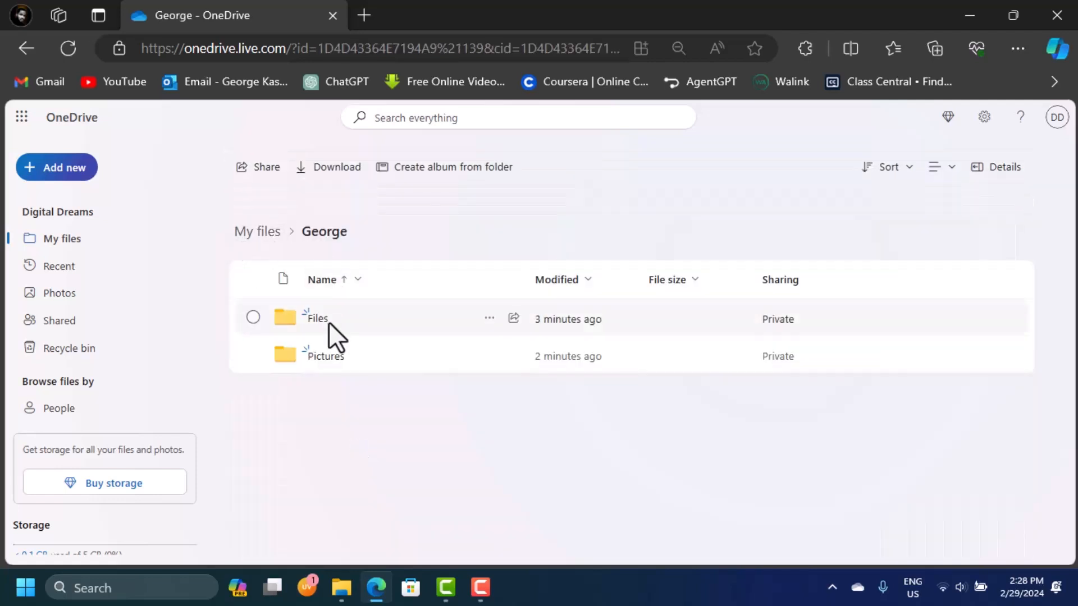
# - Open the Pictures subfolder and upload the Microsoft Excel logo and OIP (1) images into it directly from the desktop
pyautogui.click(351, 359)
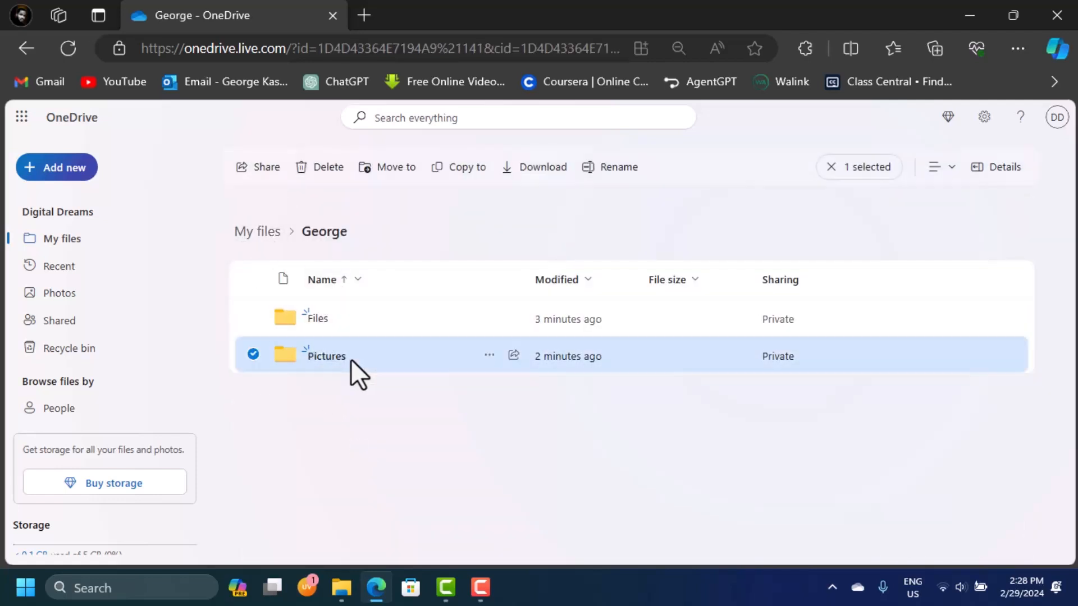
pyautogui.click(352, 359)
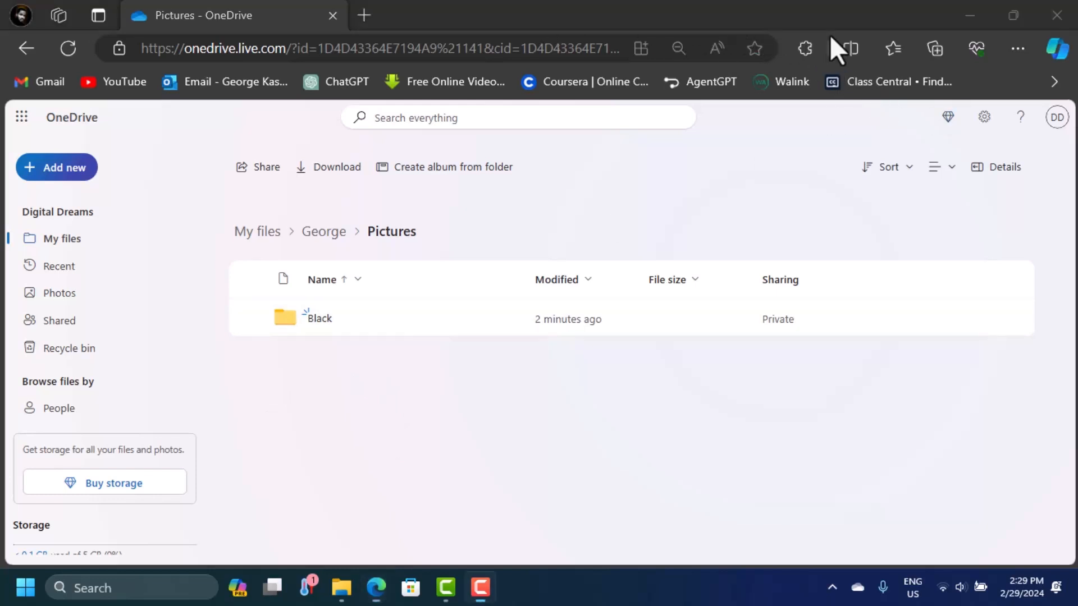
pyautogui.click(970, 15)
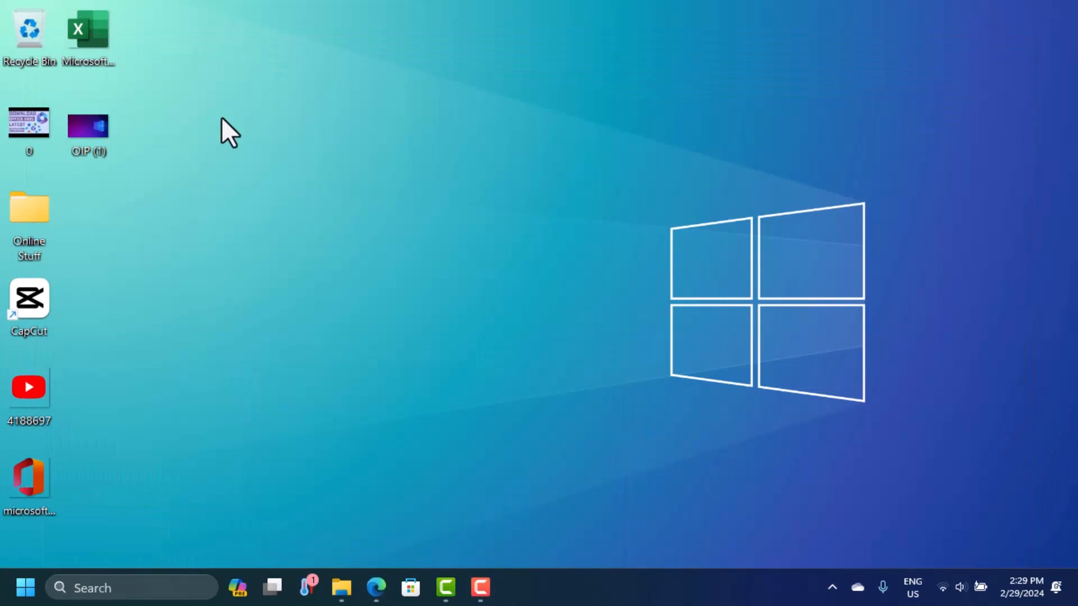
pyautogui.moveTo(147, 19); pyautogui.dragTo(521, 481)
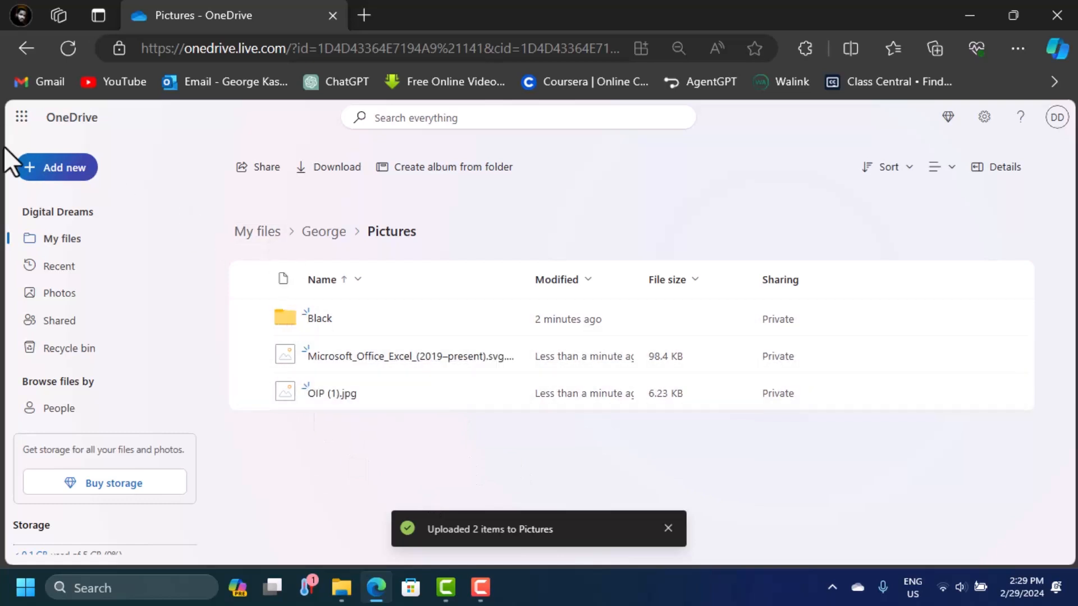
# - Upload the desktop files 0, 4188697, microsoft_office, Microsoft_Office_Excel_(2019–present).svg and OIP (1) to the Pictures folder through the files upload option
pyautogui.click(73, 178)
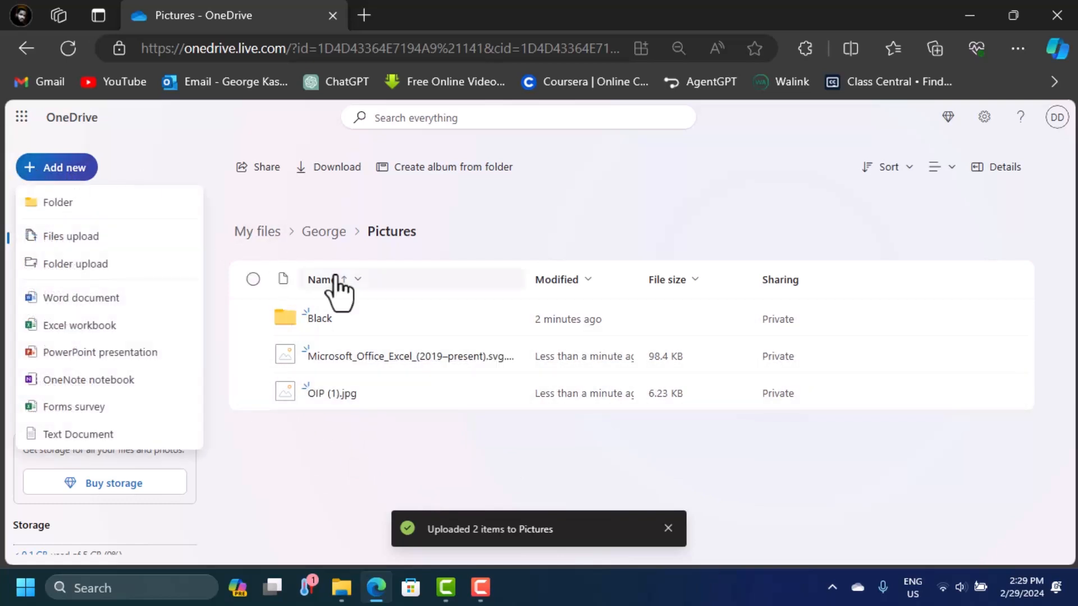
pyautogui.click(64, 245)
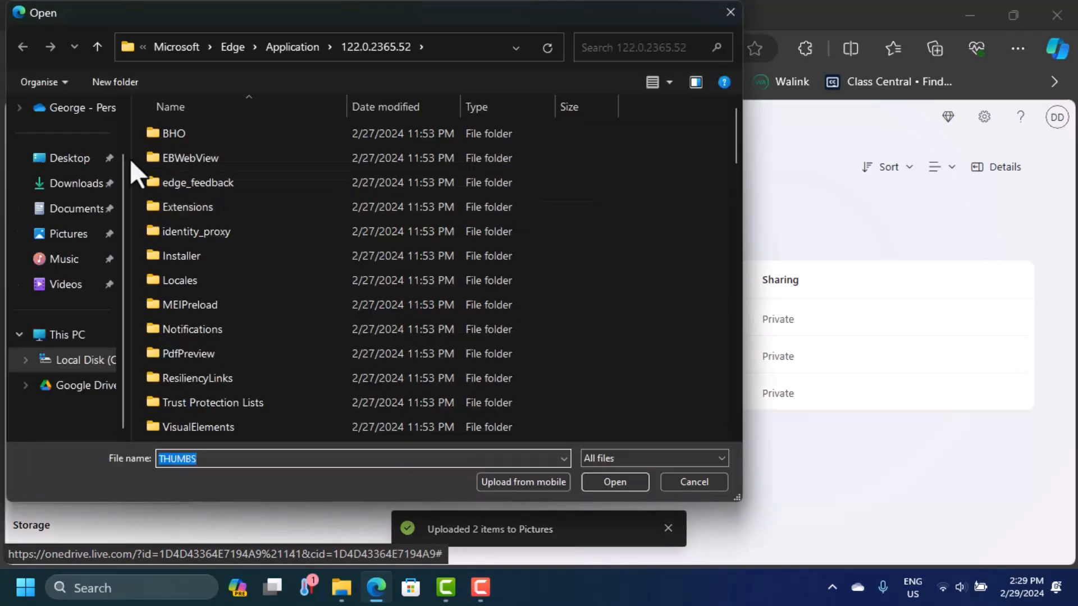
pyautogui.click(70, 162)
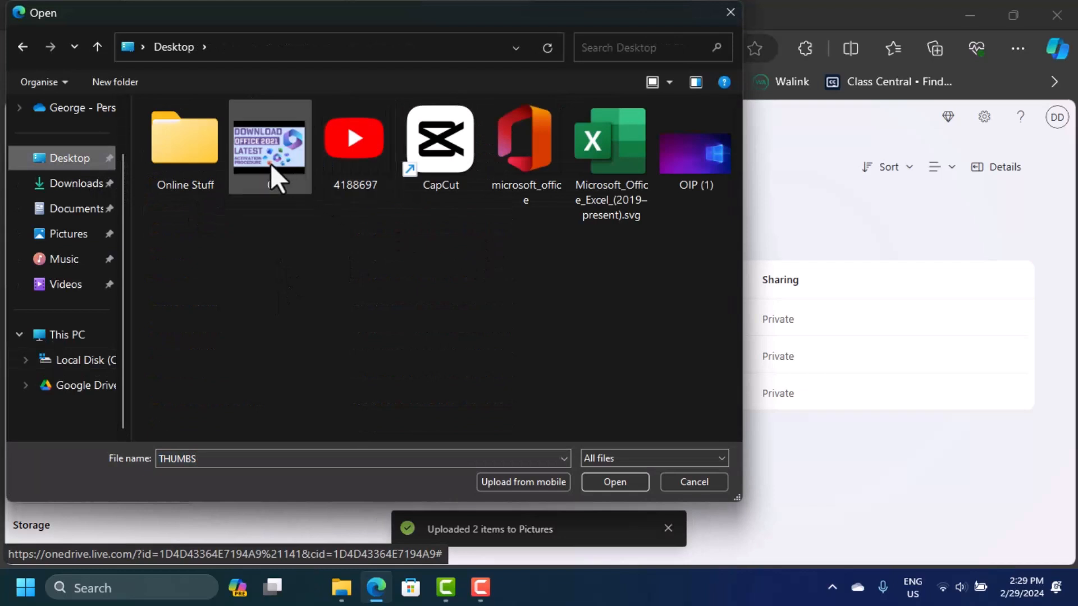
pyautogui.moveTo(276, 201); pyautogui.dragTo(373, 156)
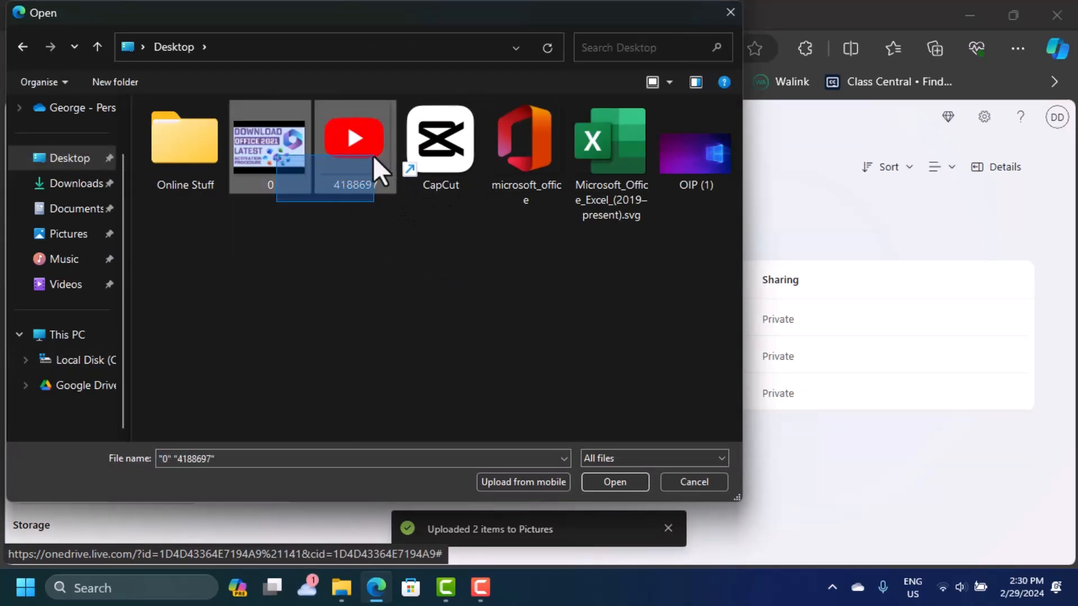
pyautogui.click(325, 260)
pyautogui.click(255, 122)
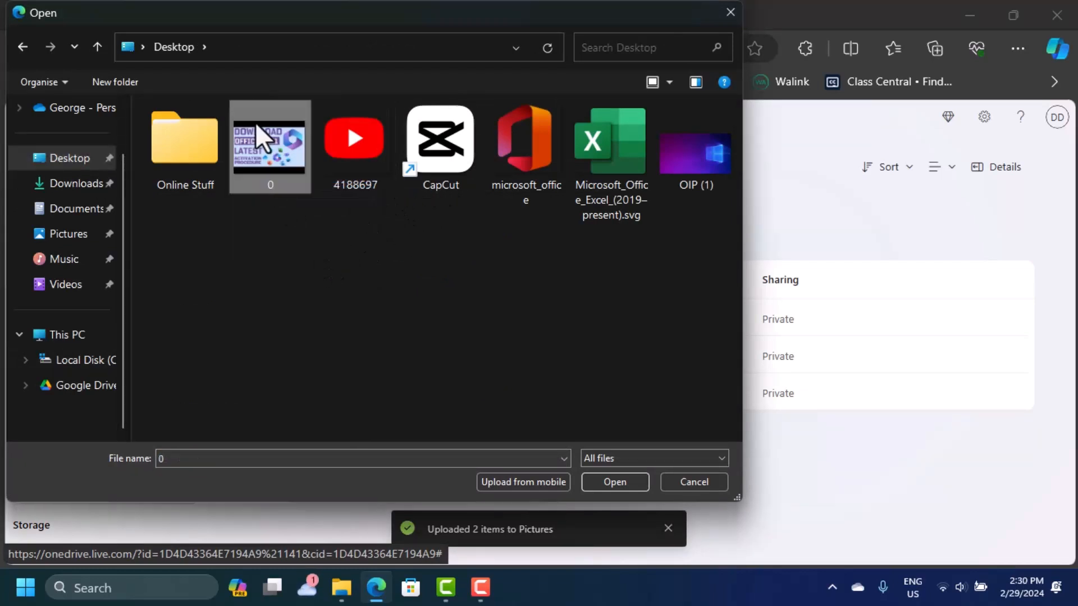
pyautogui.moveTo(266, 223); pyautogui.dragTo(362, 142)
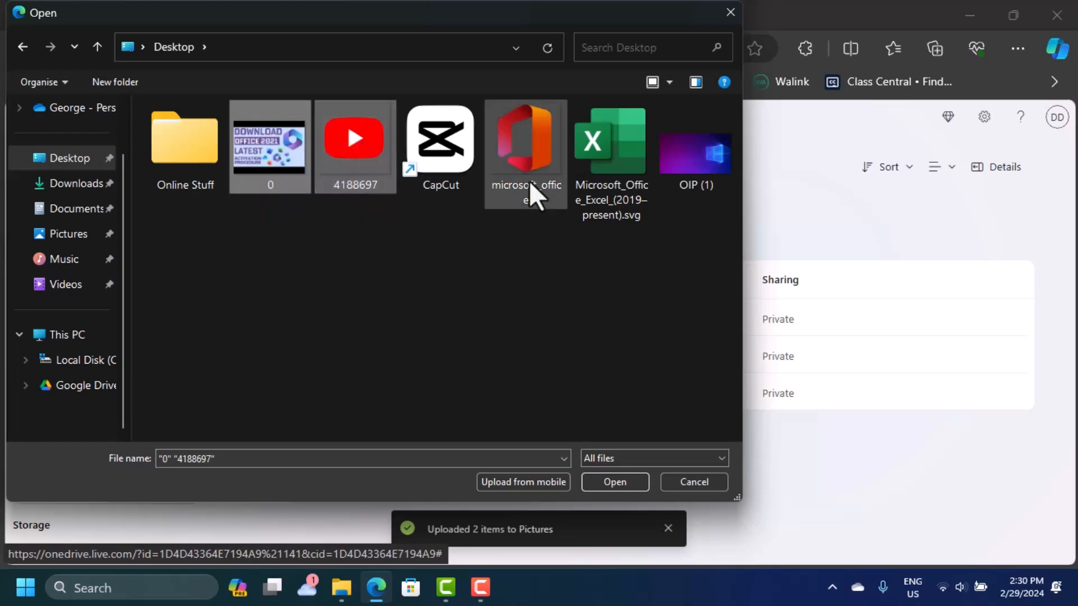
pyautogui.keyDown('ctrl'); pyautogui.click(551, 167); pyautogui.keyUp('ctrl')
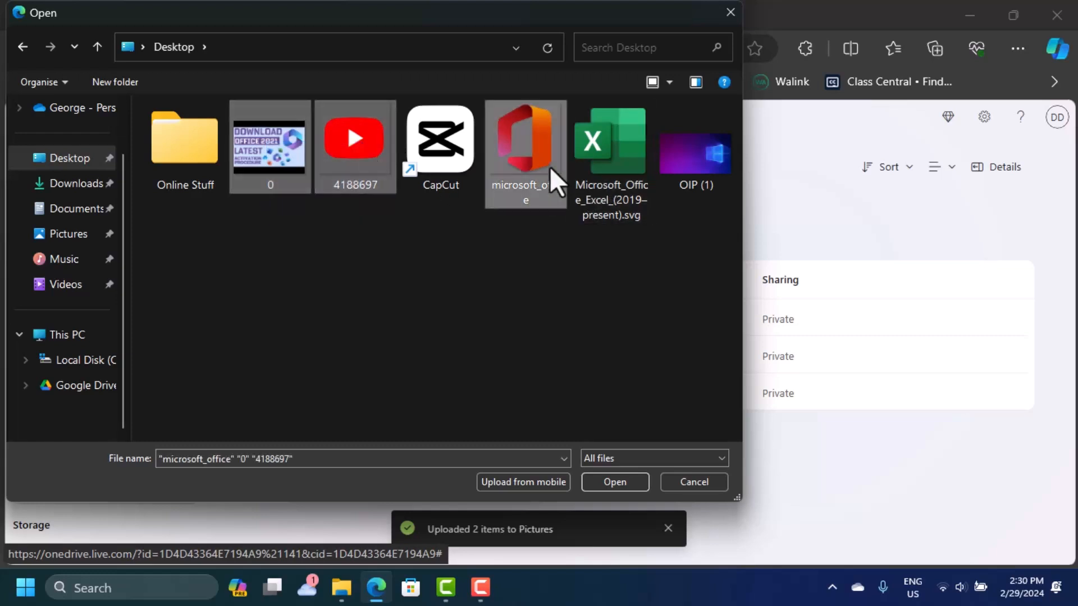
pyautogui.keyDown('ctrl'); pyautogui.click(612, 180); pyautogui.keyUp('ctrl')
pyautogui.keyDown('ctrl'); pyautogui.click(675, 171); pyautogui.keyUp('ctrl')
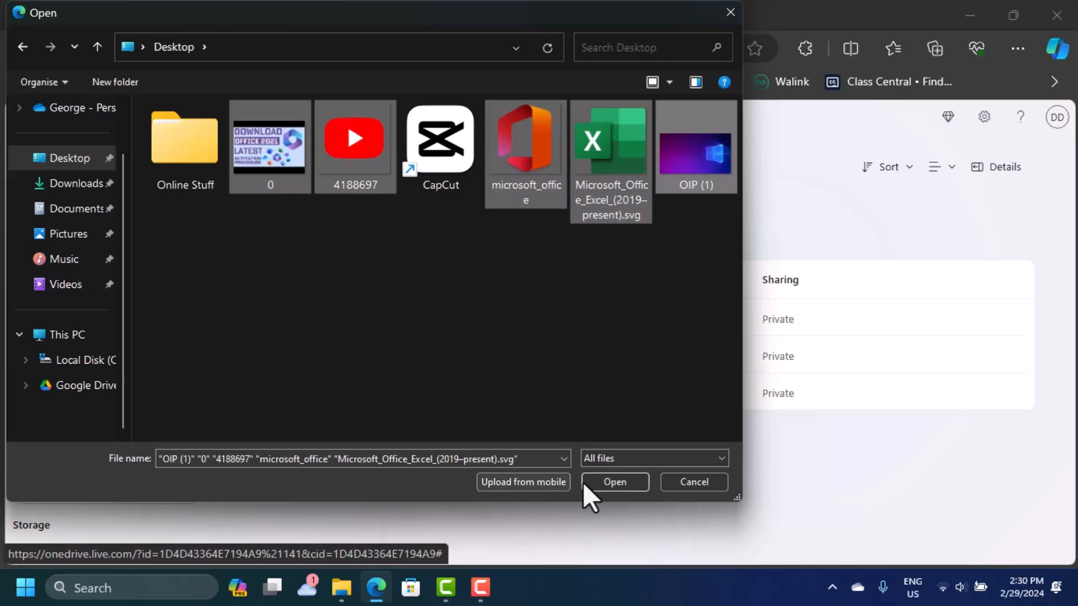
pyautogui.click(608, 484)
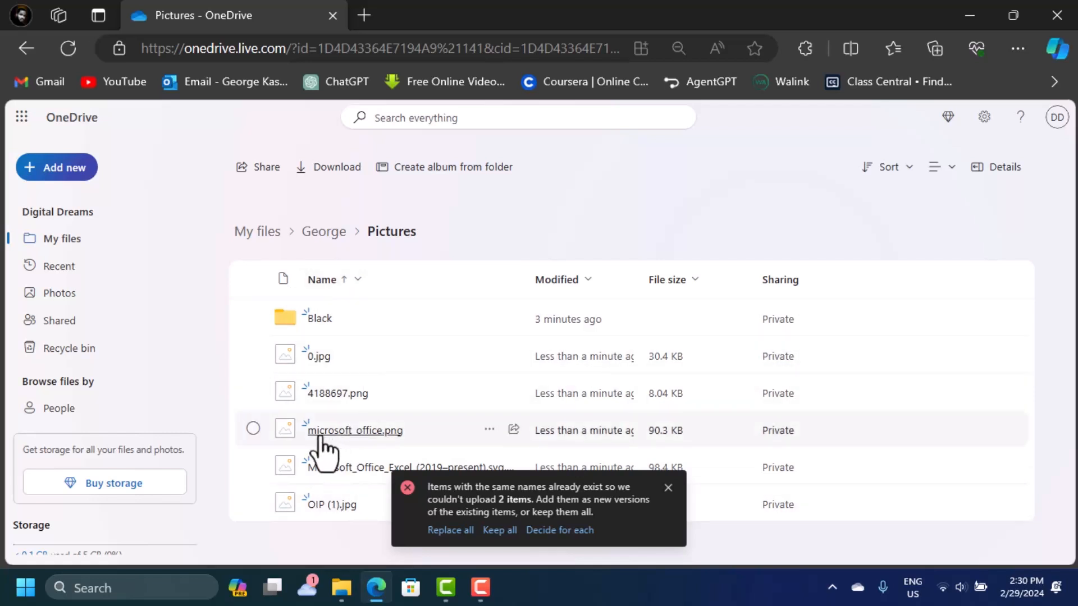
pyautogui.click(1056, 125)
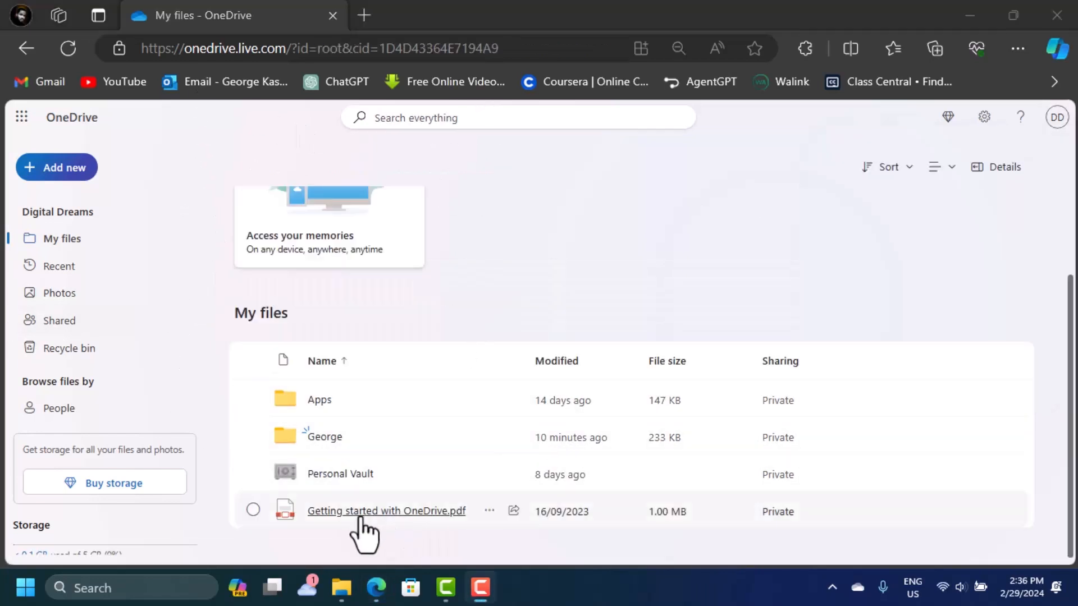
# - Search all of OneDrive for "file" and clear the search term
pyautogui.click(455, 119)
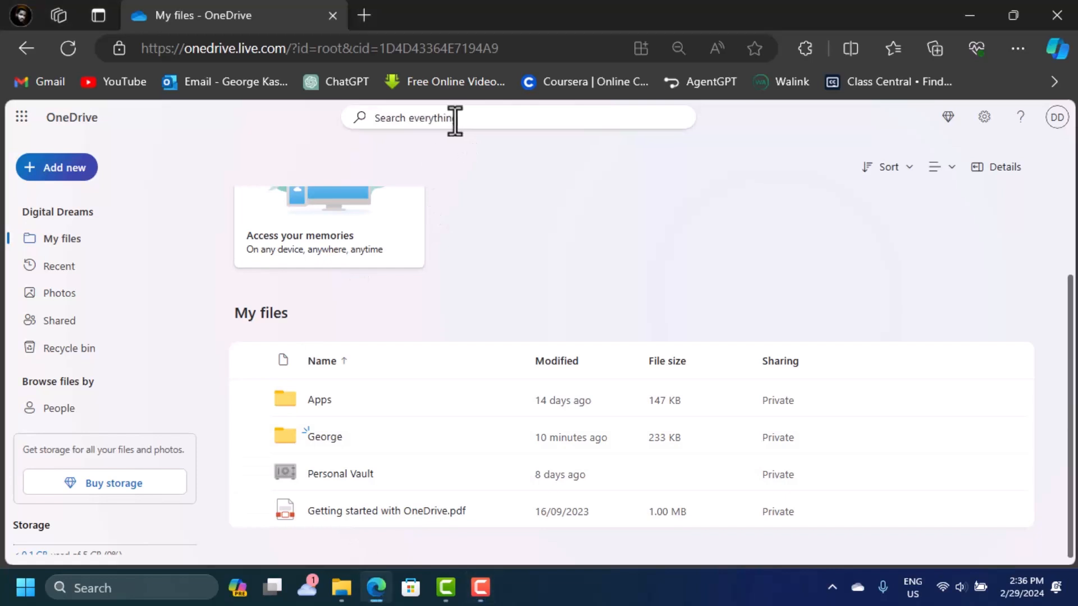
pyautogui.write('file')
pyautogui.press('Return')
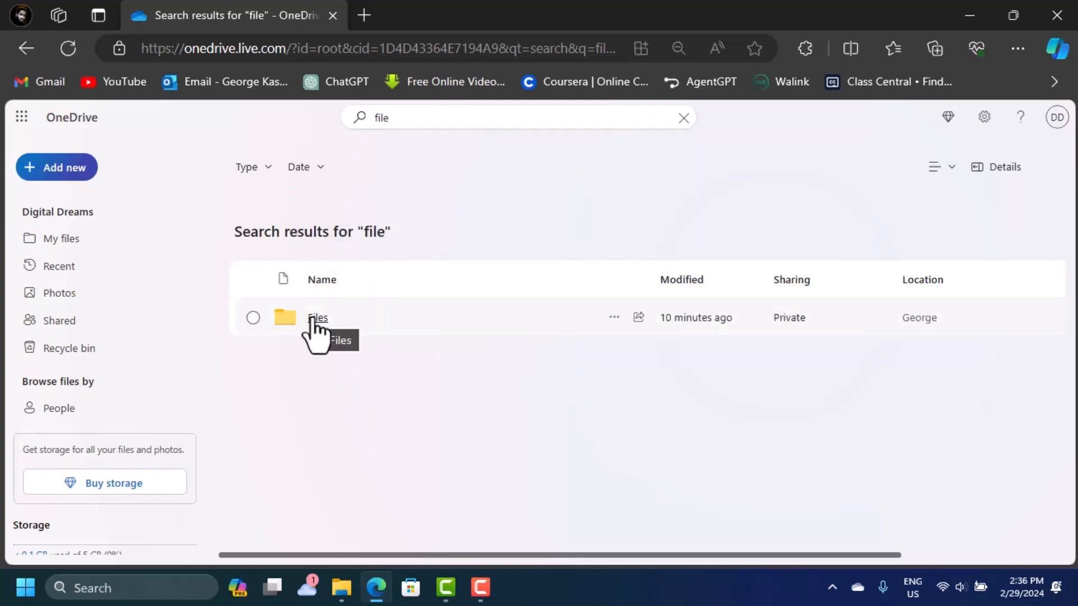
pyautogui.click(415, 116)
pyautogui.press('BackSpace')
pyautogui.press('BackSpace')
pyautogui.press('BackSpace')
pyautogui.press('BackSpace')
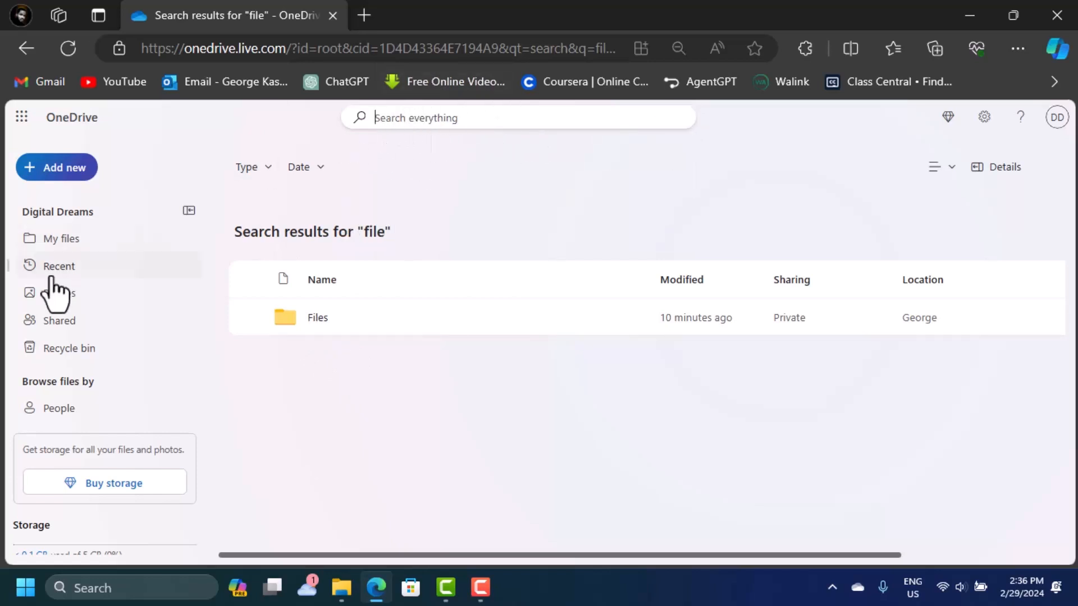
# - Look through the My files, Recent, Photos, Shared and Recycle bin views
pyautogui.click(70, 241)
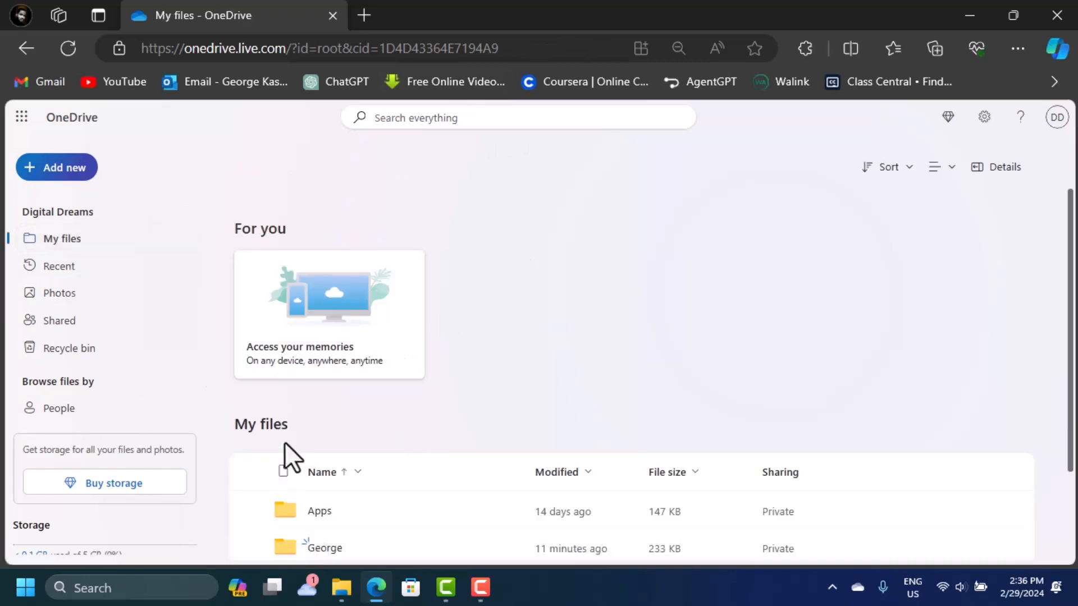
pyautogui.click(57, 268)
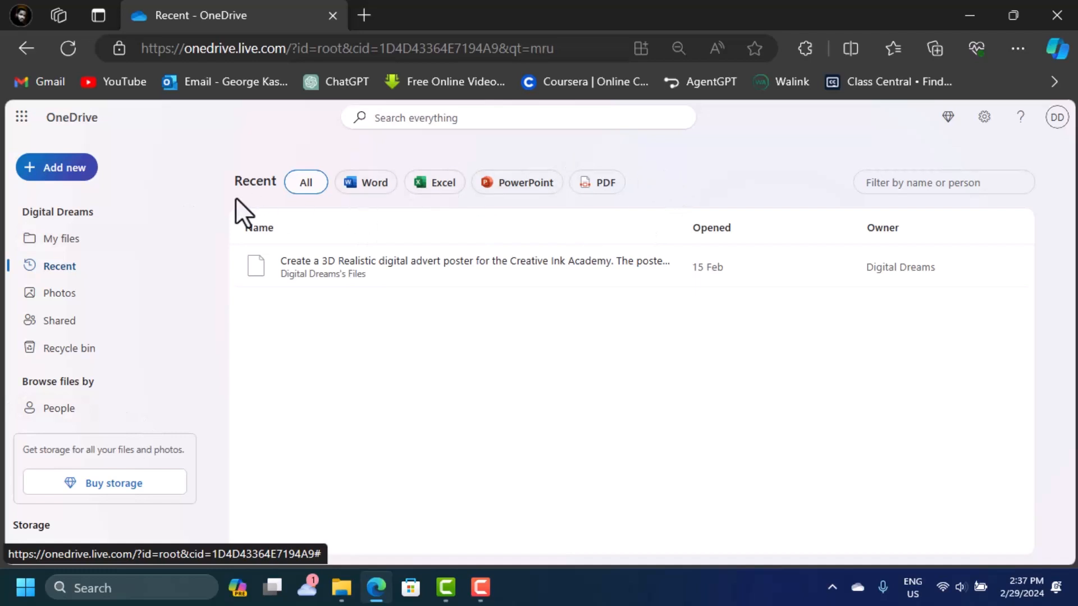
pyautogui.click(67, 301)
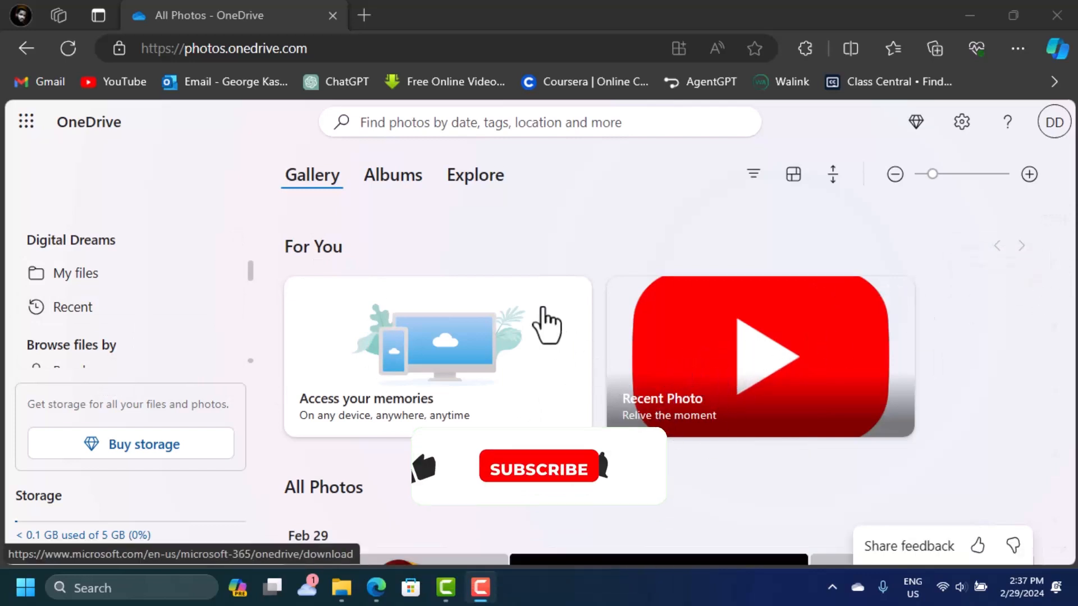
pyautogui.click(28, 56)
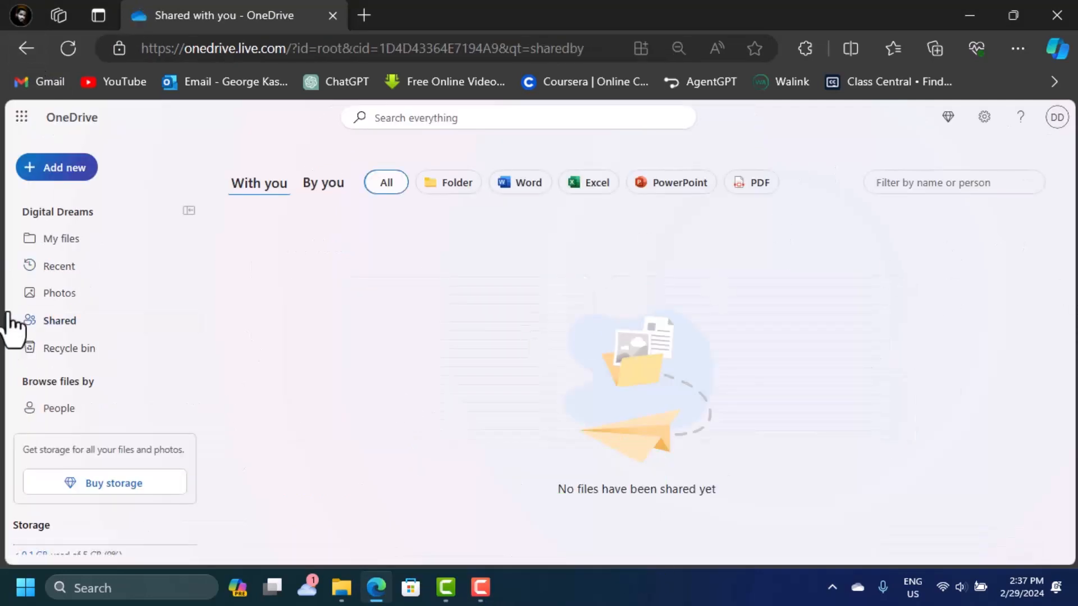
pyautogui.click(64, 352)
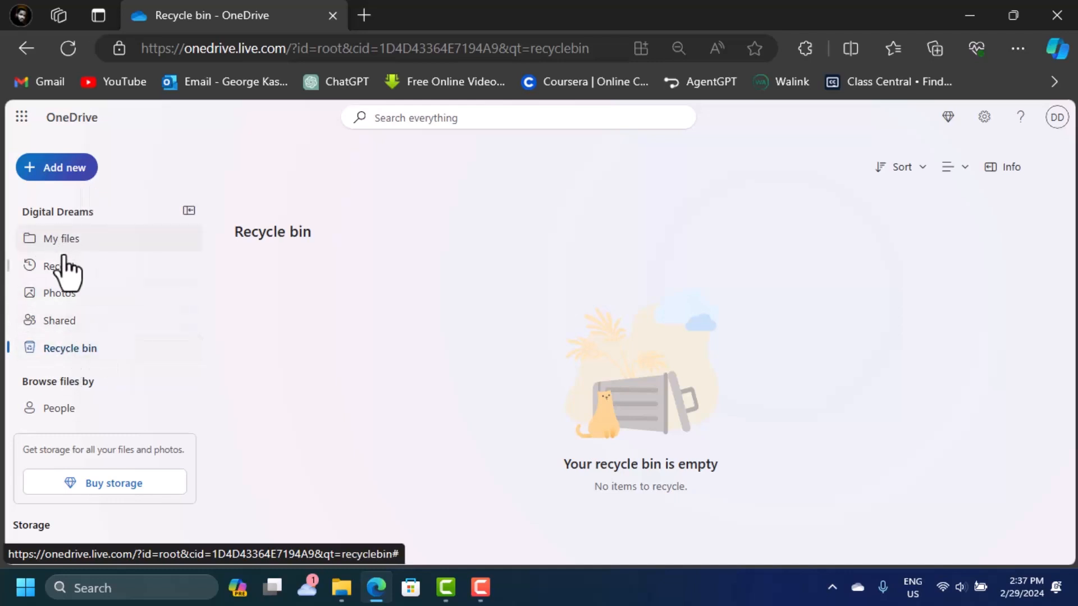
# - Return to My files and open the Pictures subfolder inside the folder with the owner's first name
pyautogui.click(72, 241)
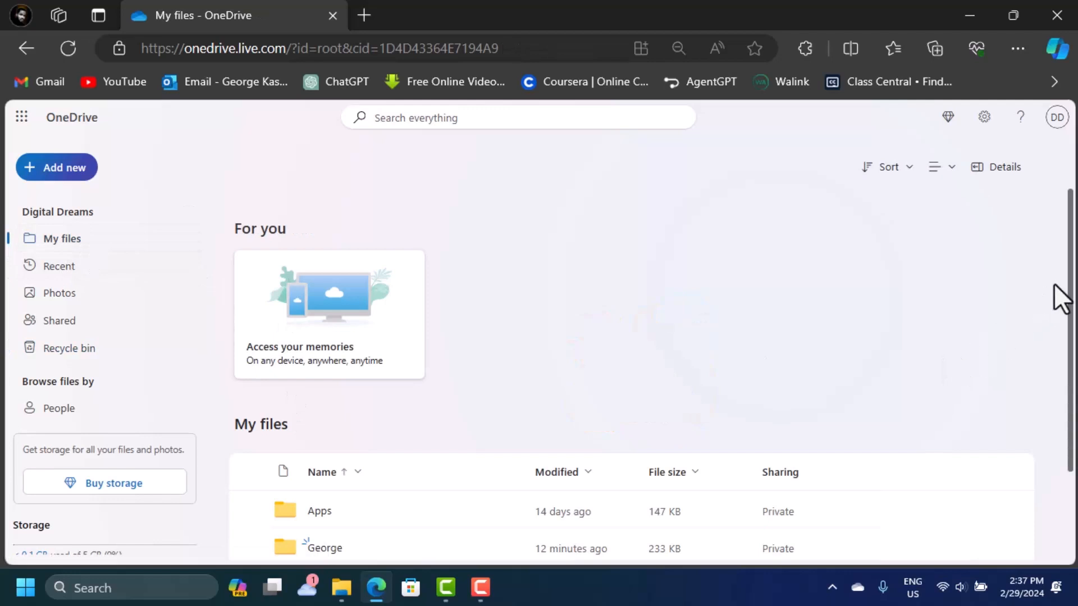
pyautogui.scroll(-2, 1058, 314)
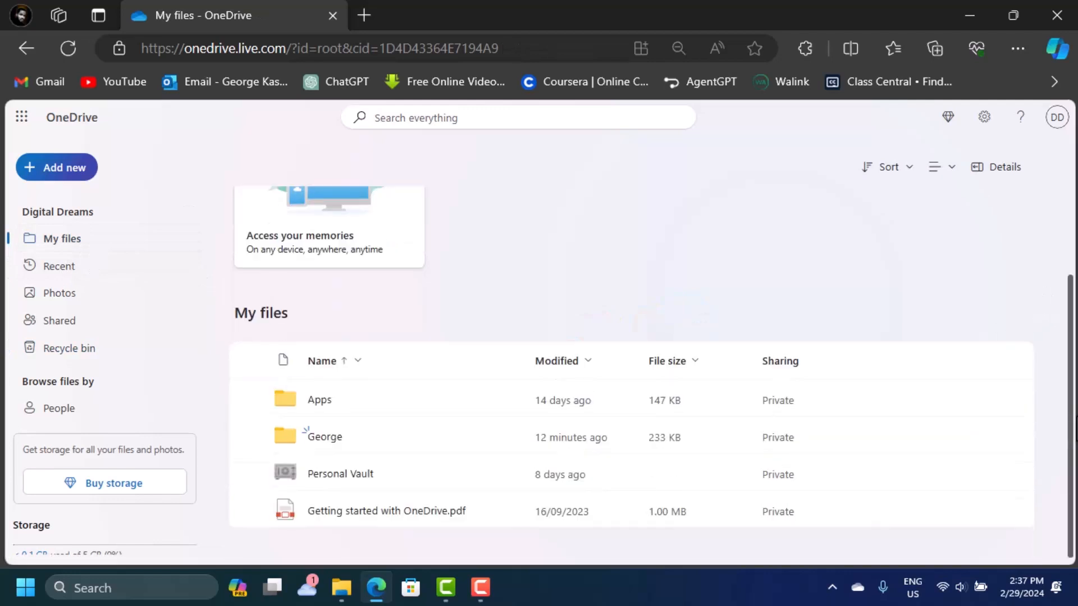
pyautogui.doubleClick(449, 437)
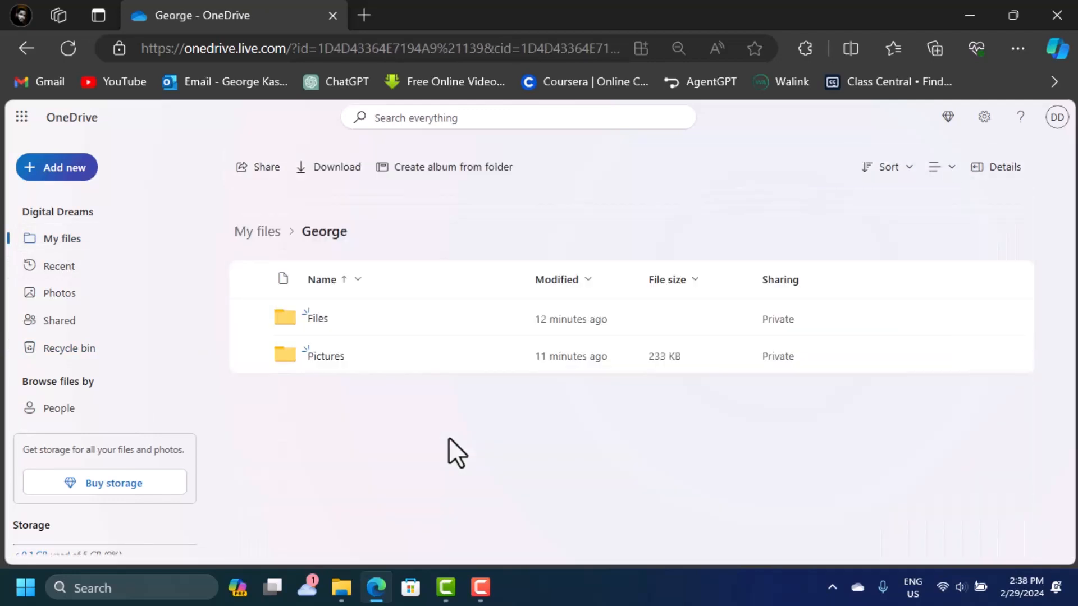
pyautogui.click(371, 358)
pyautogui.doubleClick(371, 356)
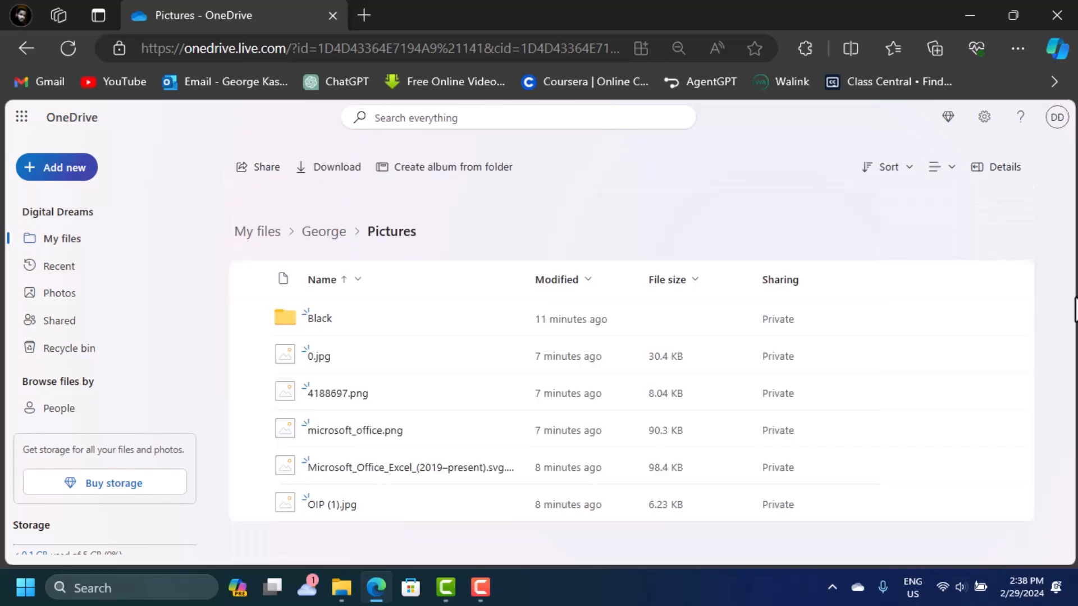
# - Delete the image 0.jpg from the Pictures folder, sending it to the recycle bin
pyautogui.click(376, 358)
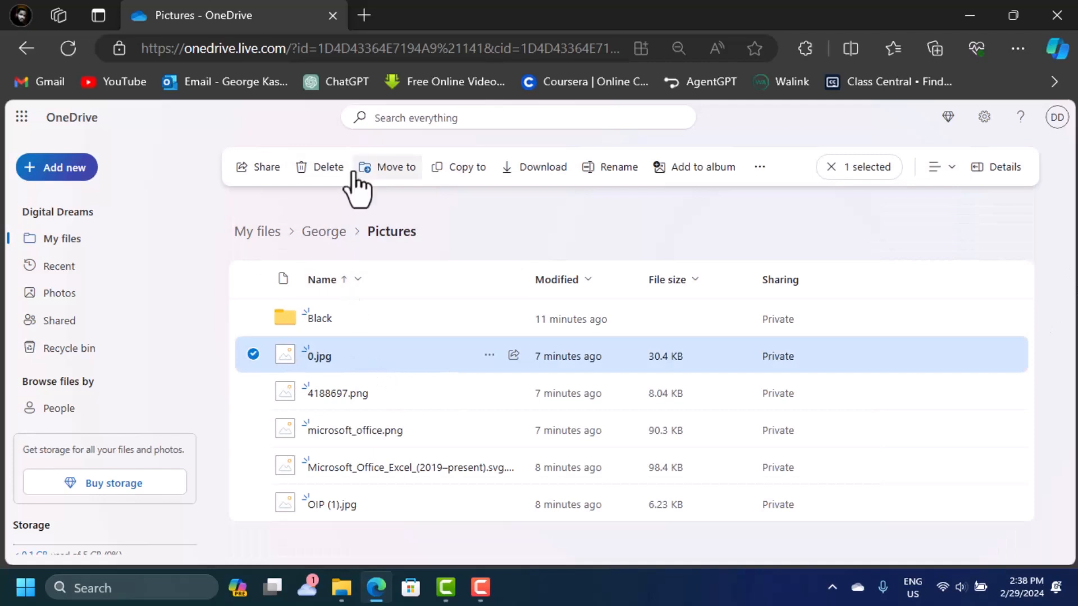
pyautogui.click(310, 168)
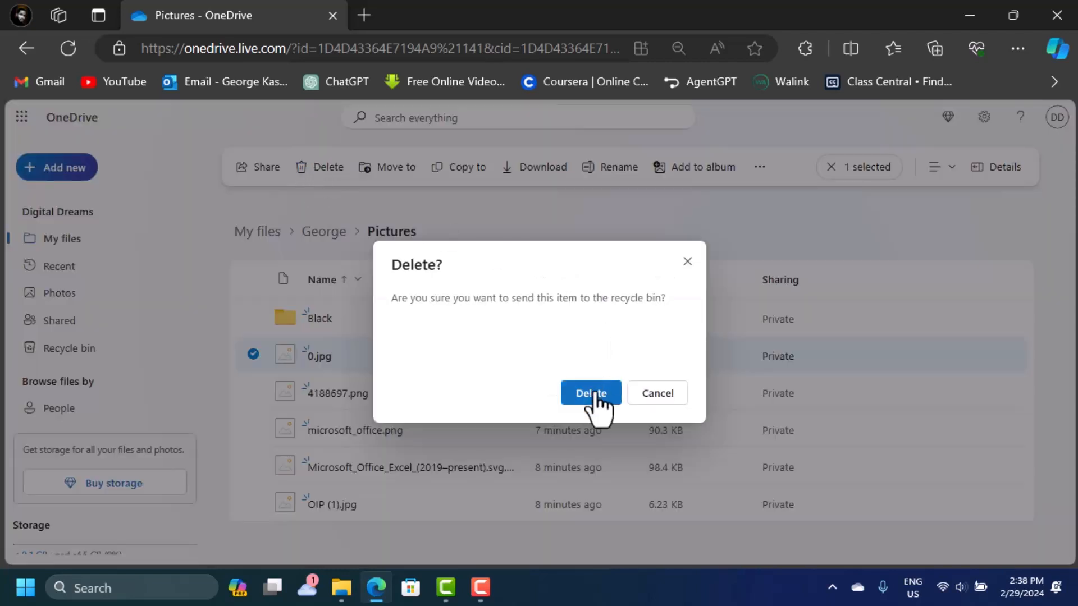
pyautogui.click(593, 393)
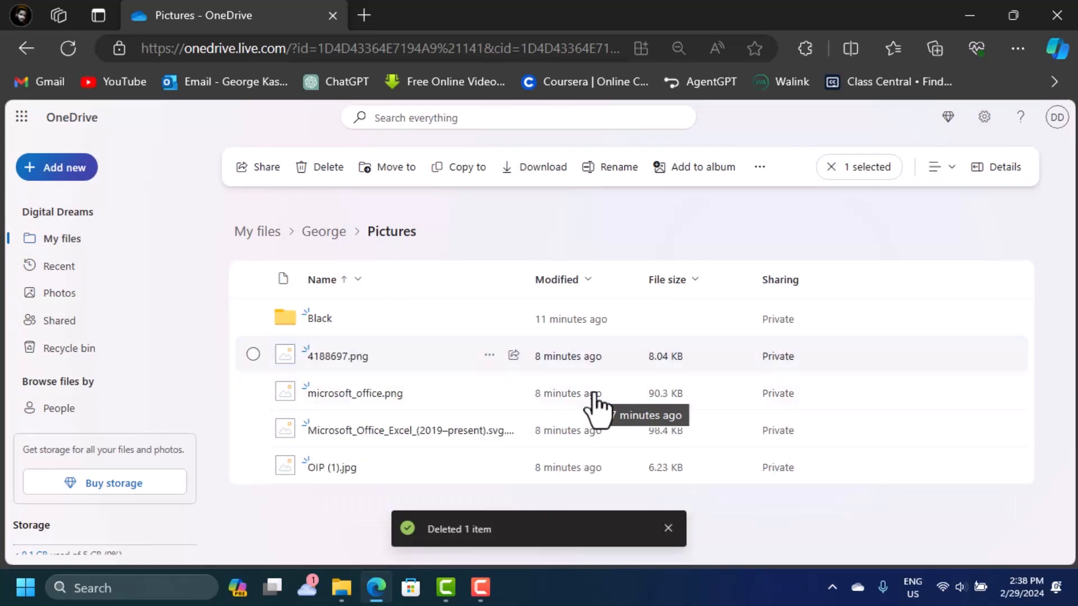
# - Permanently delete 0.jpg from the recycle bin
pyautogui.click(63, 350)
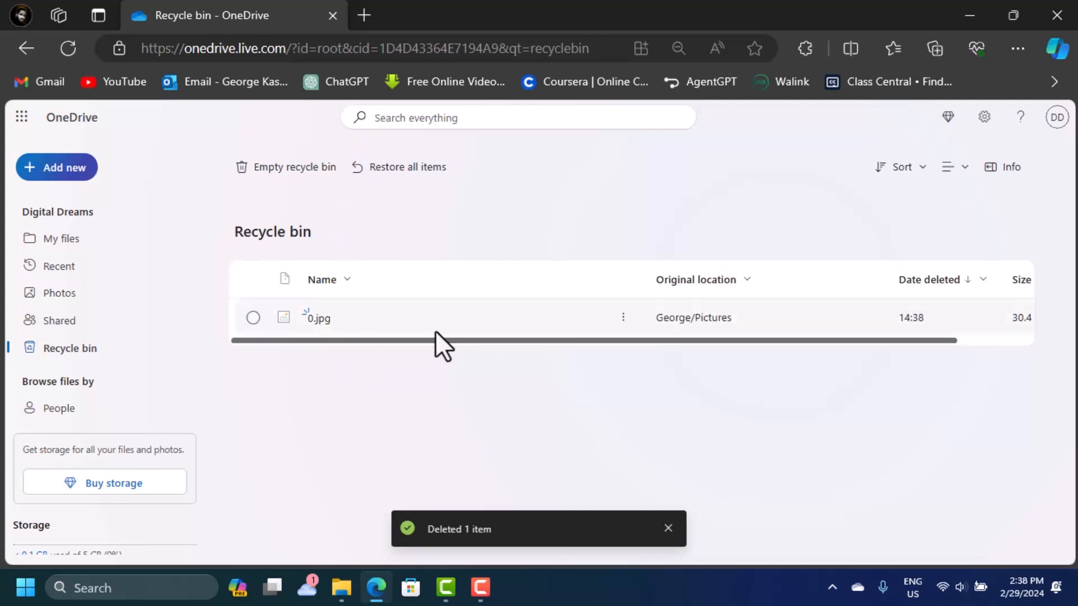
pyautogui.click(375, 332)
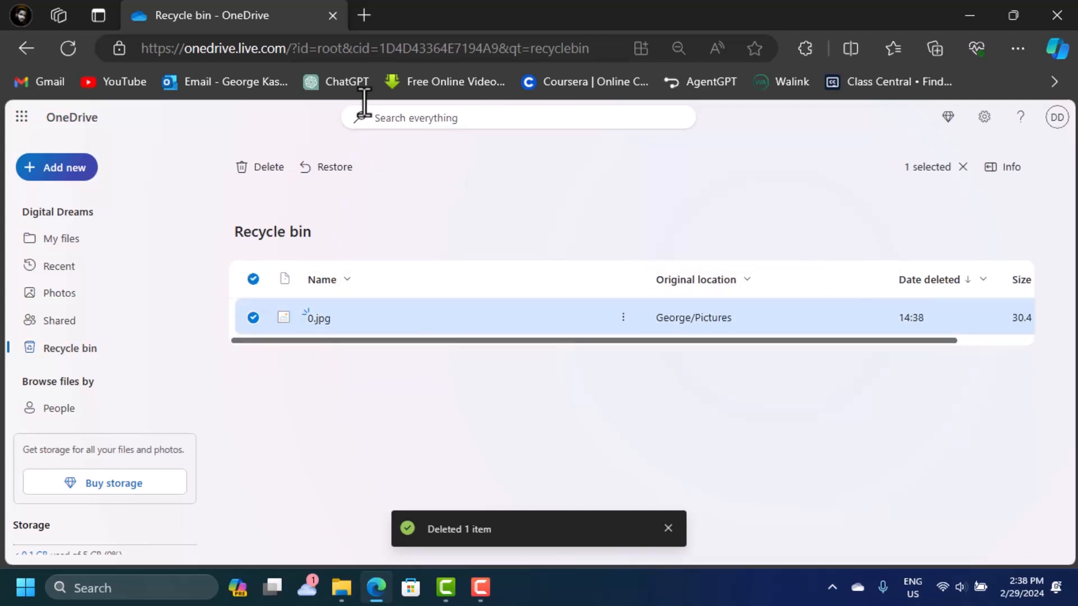
pyautogui.click(268, 168)
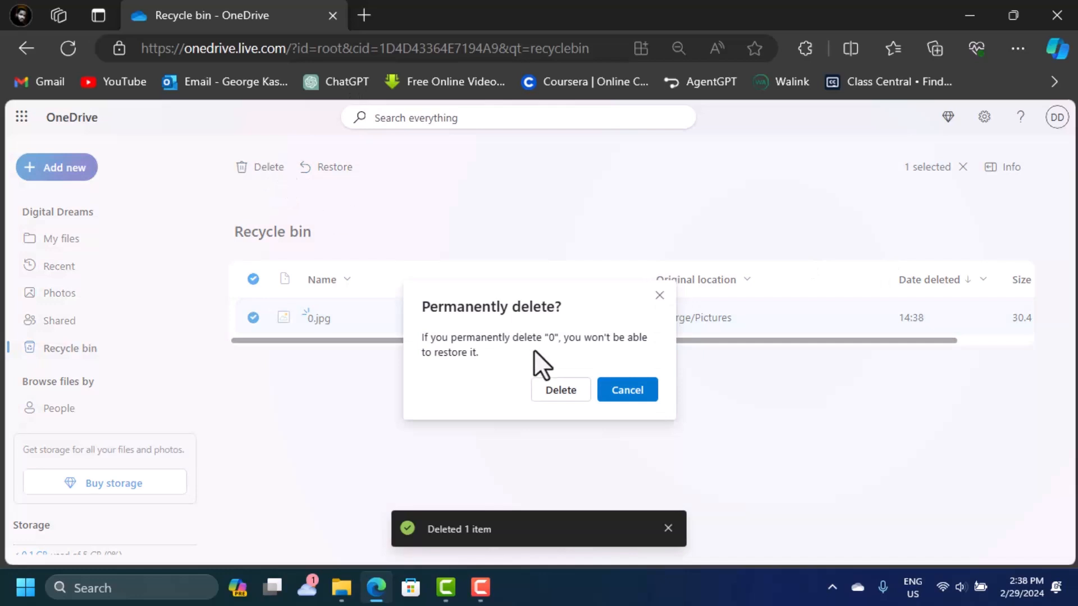
pyautogui.click(561, 391)
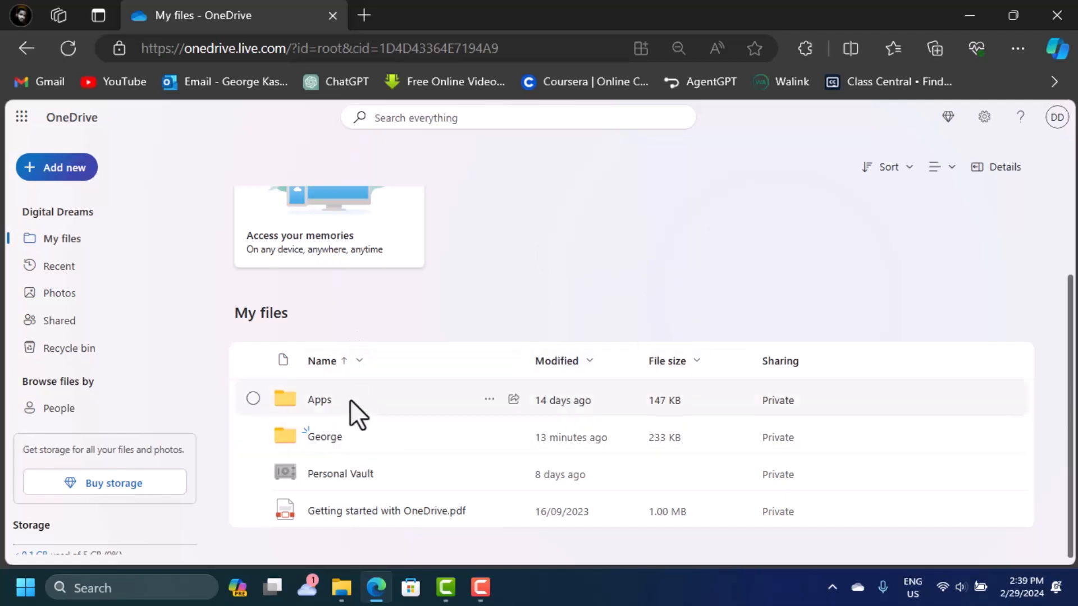
# - View the OneDrive settings and the Microsoft 365 subscription plans
pyautogui.click(984, 117)
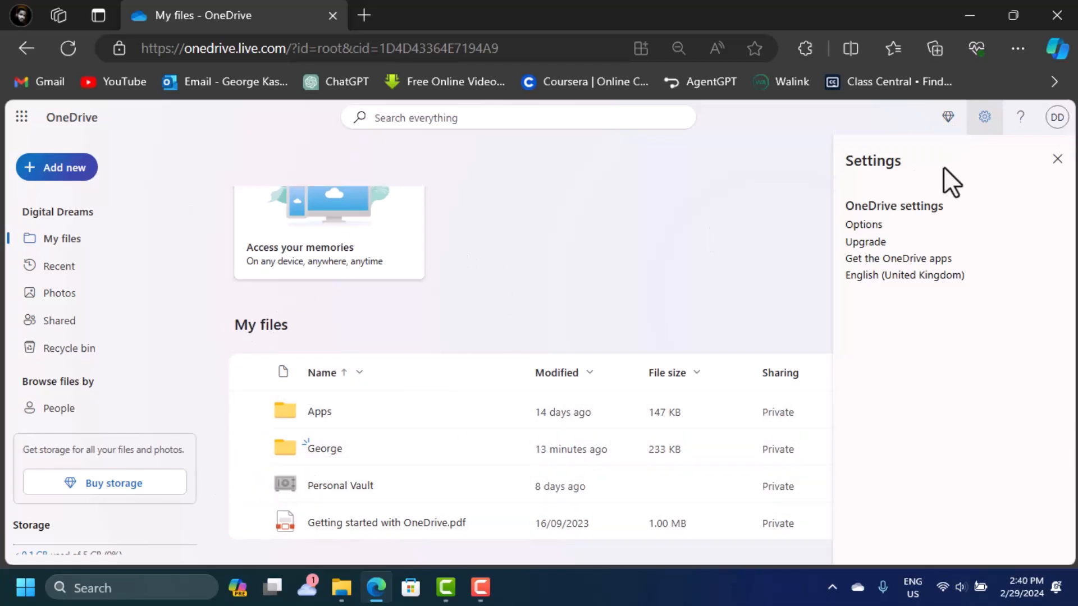
pyautogui.click(945, 127)
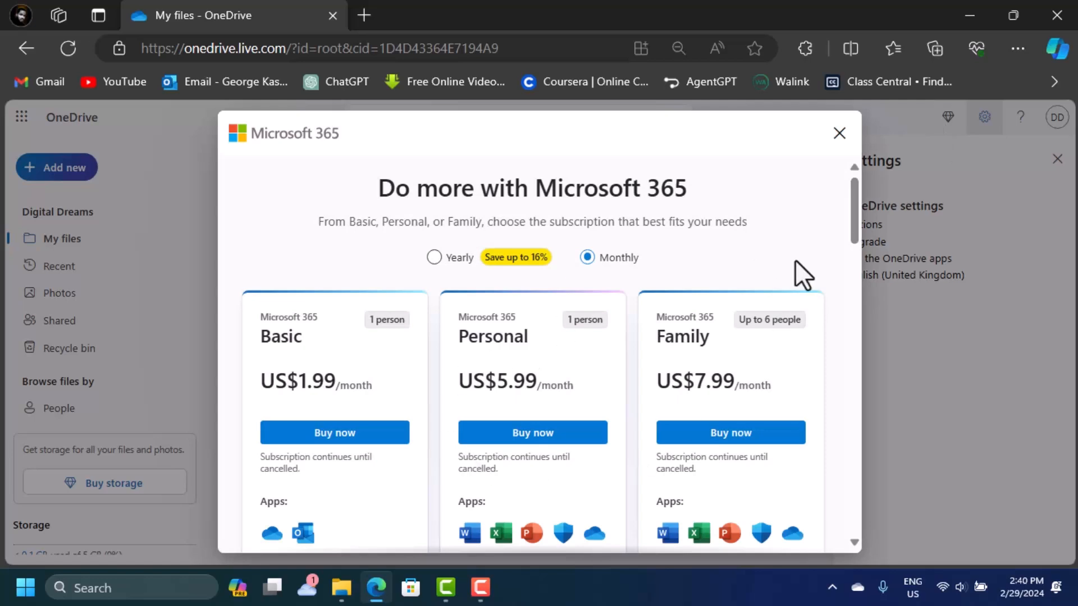
# - Look over the Microsoft 365 subscription plans, then close the plans and the OneDrive settings
pyautogui.moveTo(856, 269); pyautogui.dragTo(857, 213)
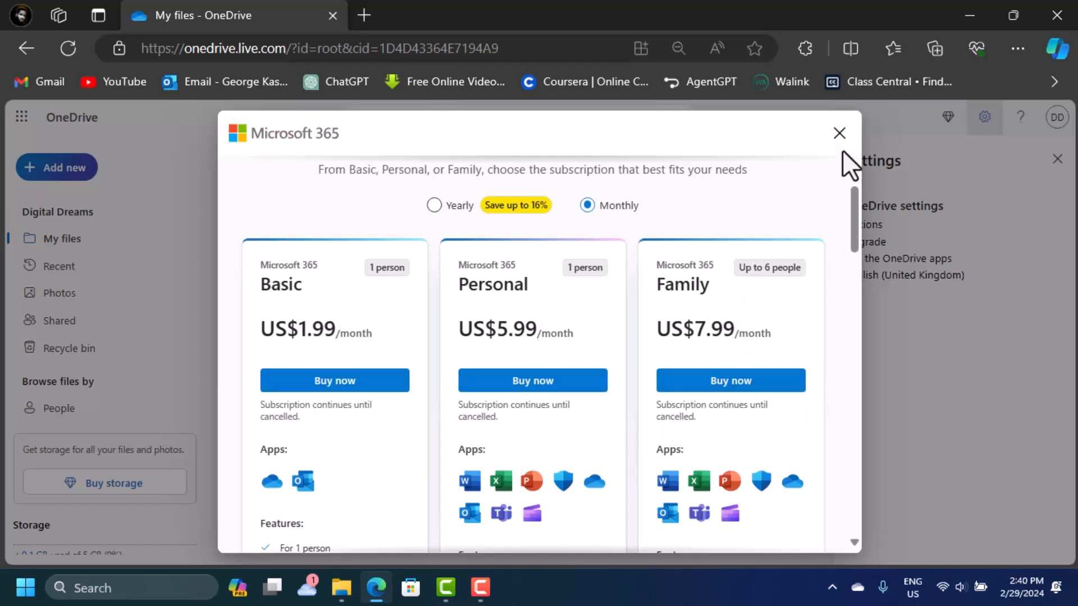
pyautogui.click(839, 135)
pyautogui.click(1058, 162)
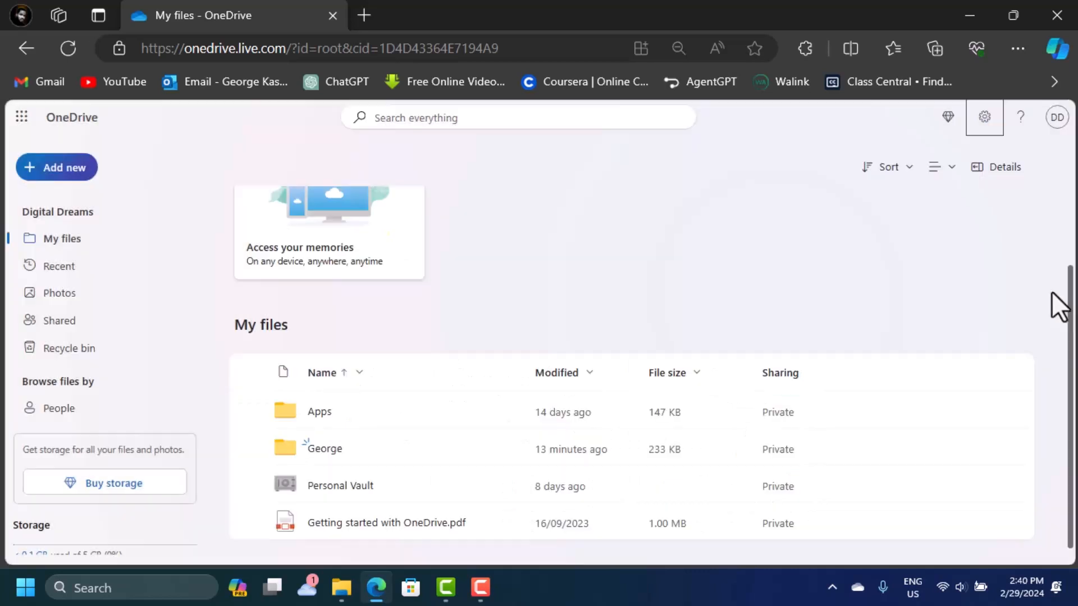
# - Create a new Word document in My files
pyautogui.scroll(-1, 1072, 382)
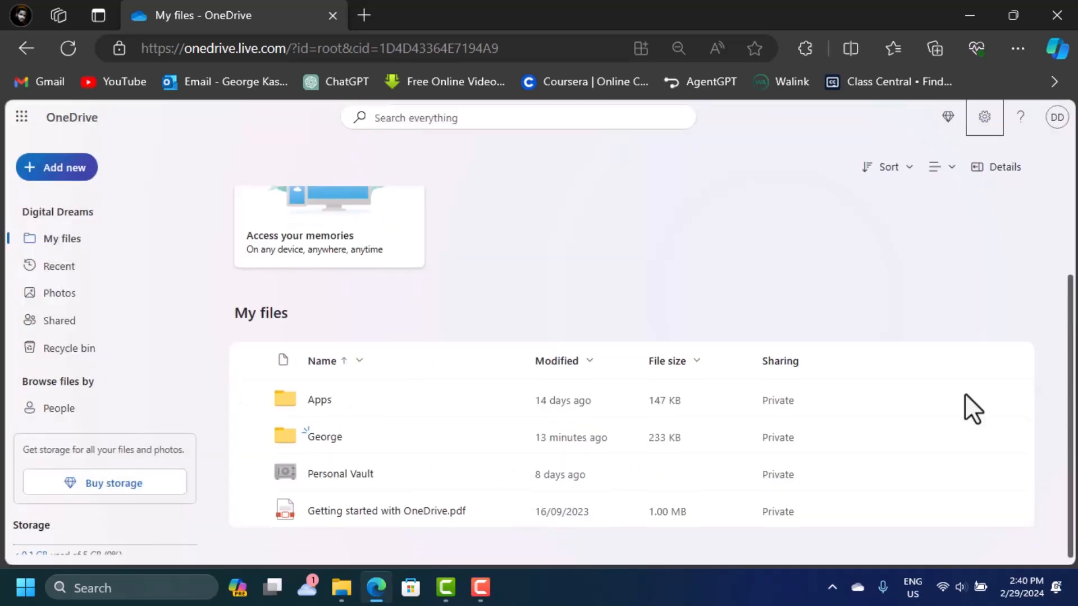
pyautogui.click(62, 169)
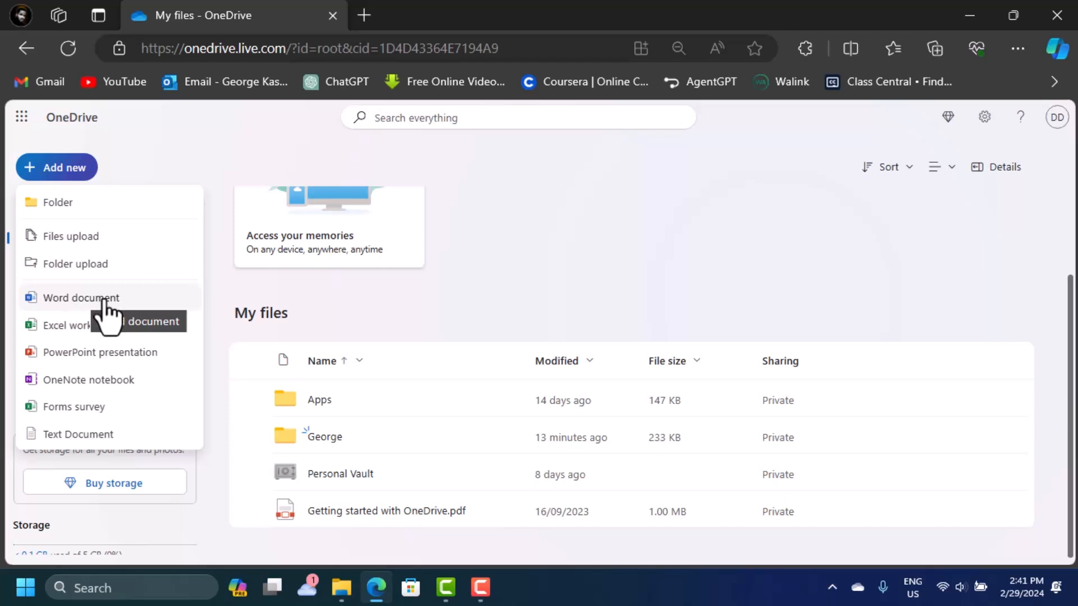
pyautogui.click(65, 303)
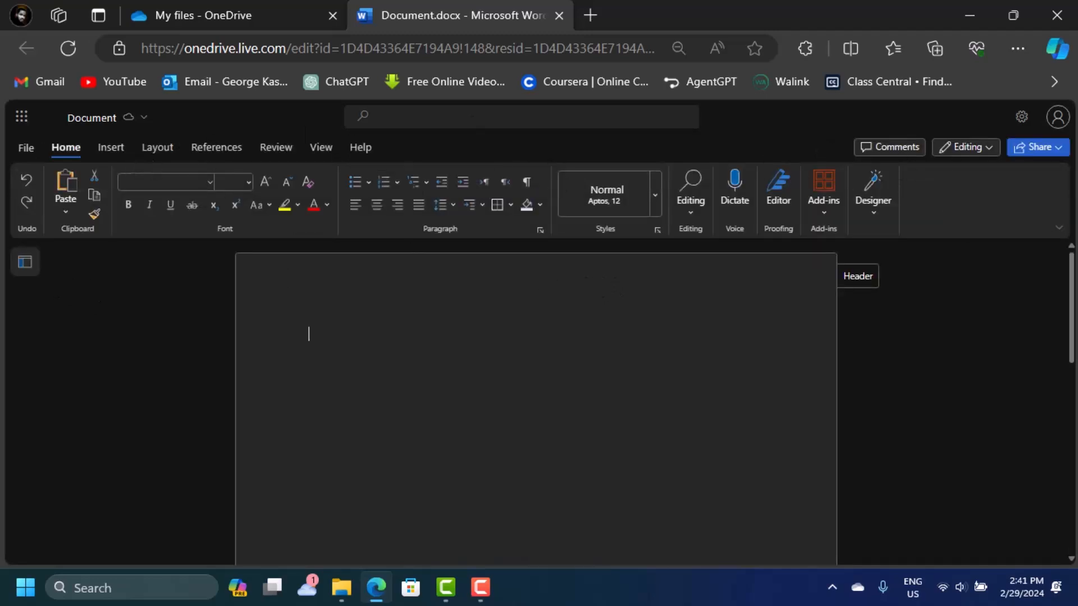
# - Enter three lines of sample text in the blank document: "Dskfjksdgjkhsgdf", "Kdjhgfjh" and "sdkjfksdgjsfh"
pyautogui.moveTo(1072, 284); pyautogui.dragTo(1073, 362)
pyautogui.moveTo(1073, 448); pyautogui.dragTo(1073, 200)
pyautogui.write('dskfjksdgjkhsgdf')
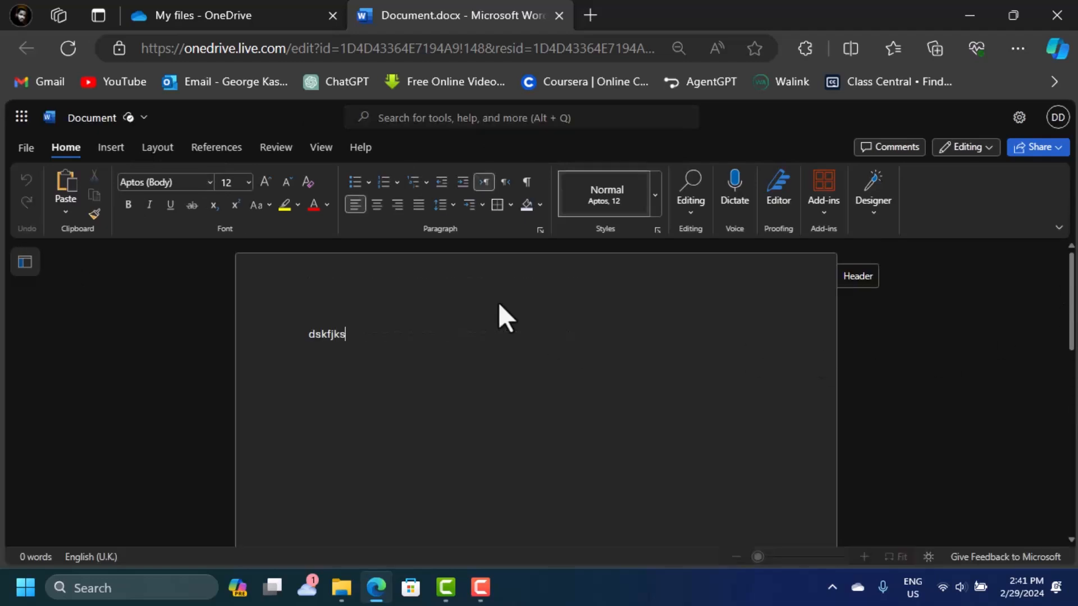
pyautogui.press('Return')
pyautogui.write('kdjhgfjh')
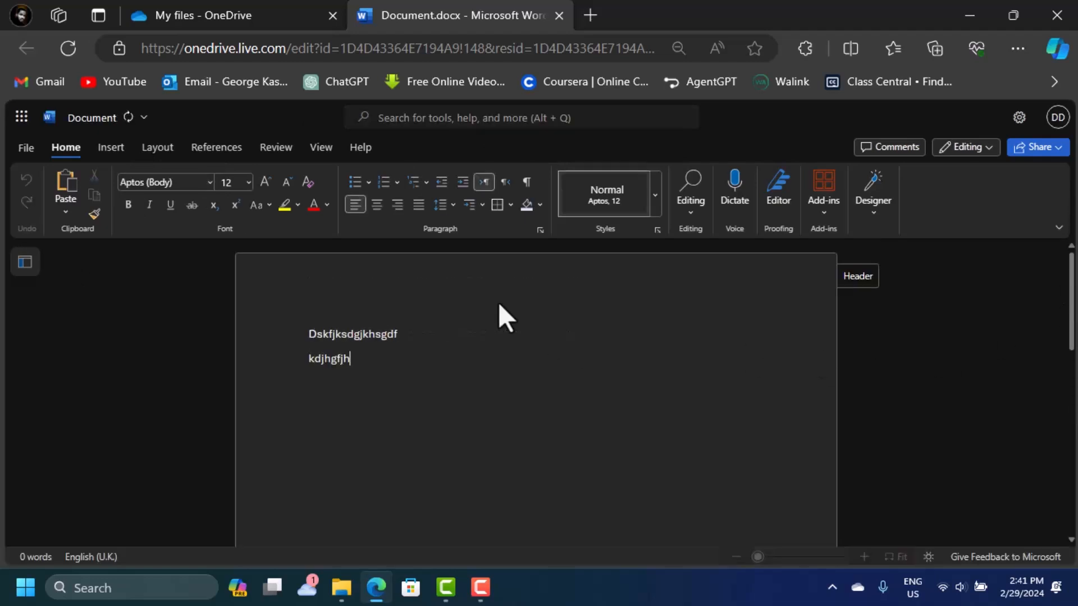
pyautogui.press('Return')
pyautogui.write('sdkjfksdgjsfh')
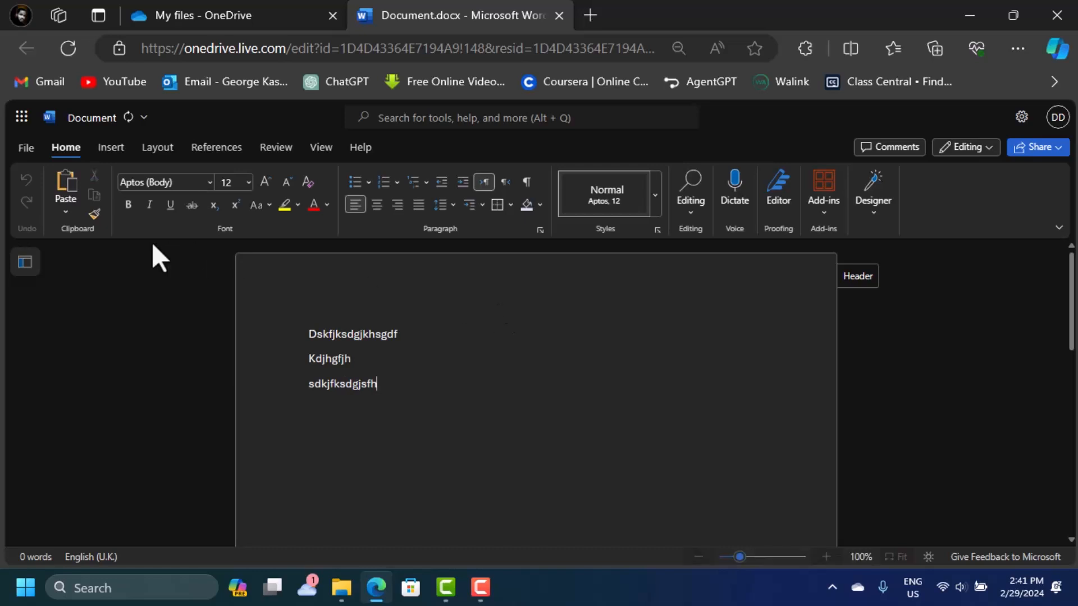
# - Download a copy of the Word document to the computer
pyautogui.click(28, 150)
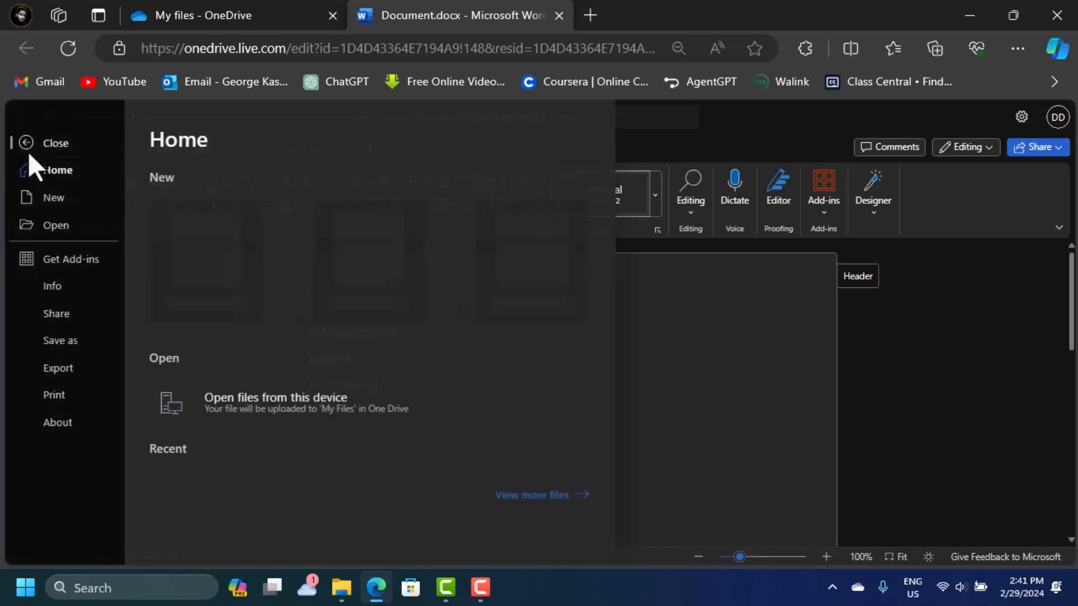
pyautogui.click(75, 341)
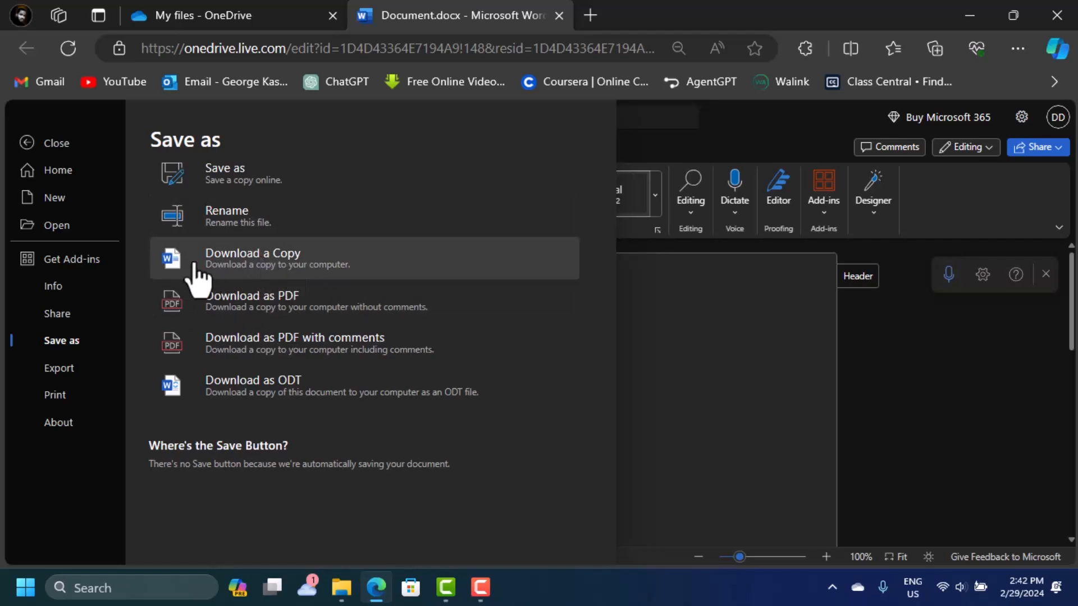
pyautogui.click(263, 265)
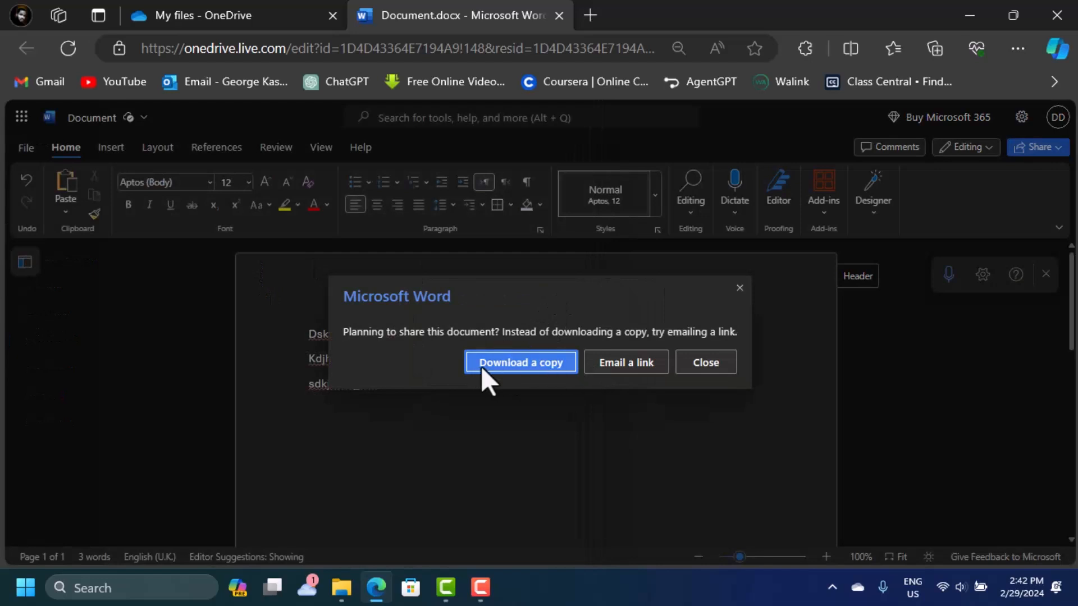
pyautogui.click(515, 362)
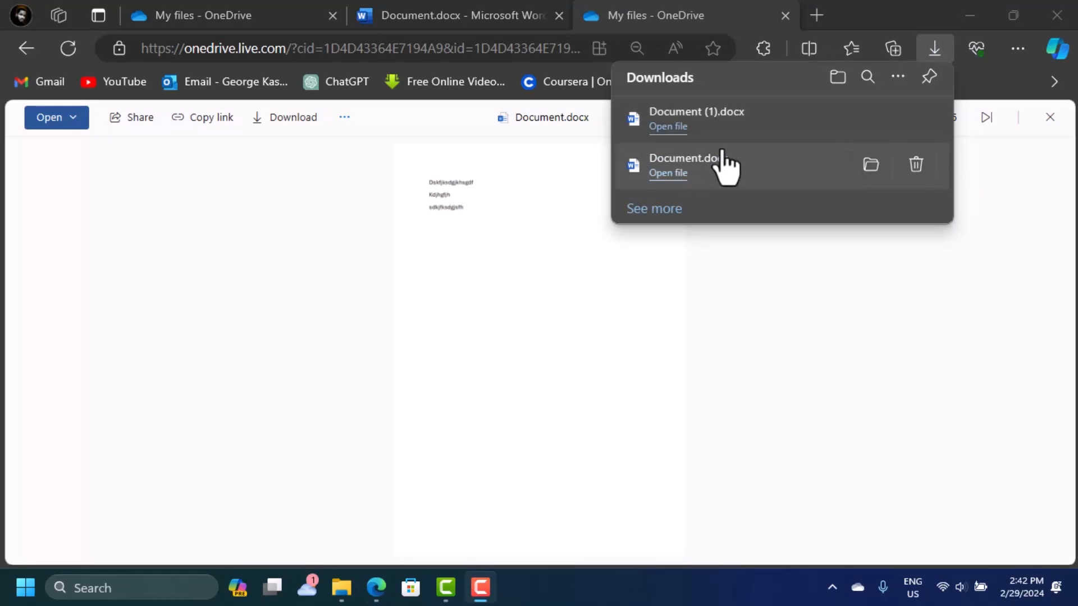
# - Close the document preview and the Word document, and return to the My files list to find Document.docx
pyautogui.click(784, 15)
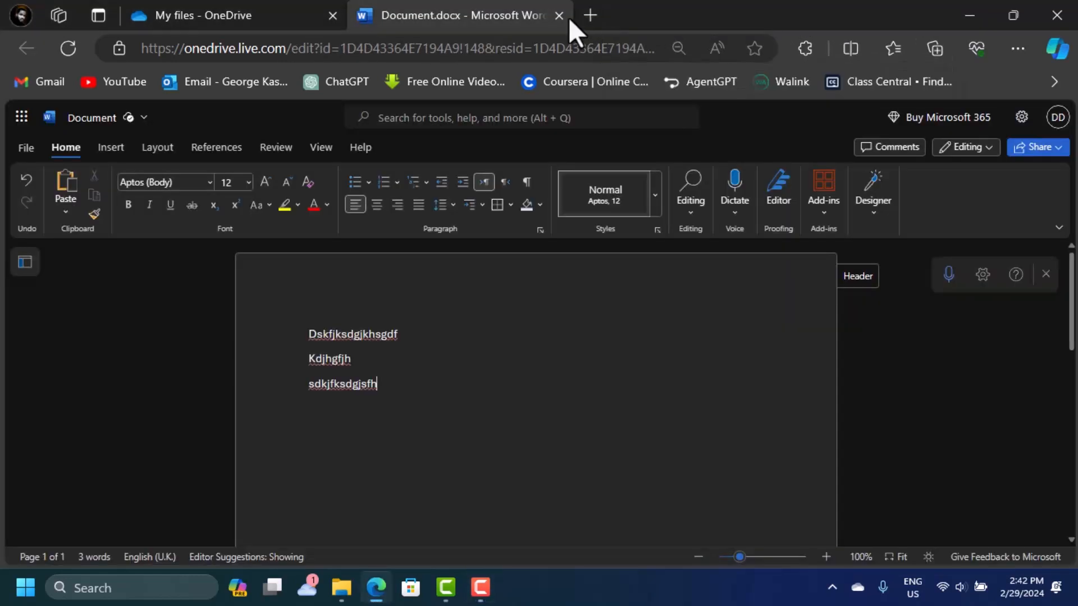
pyautogui.click(559, 16)
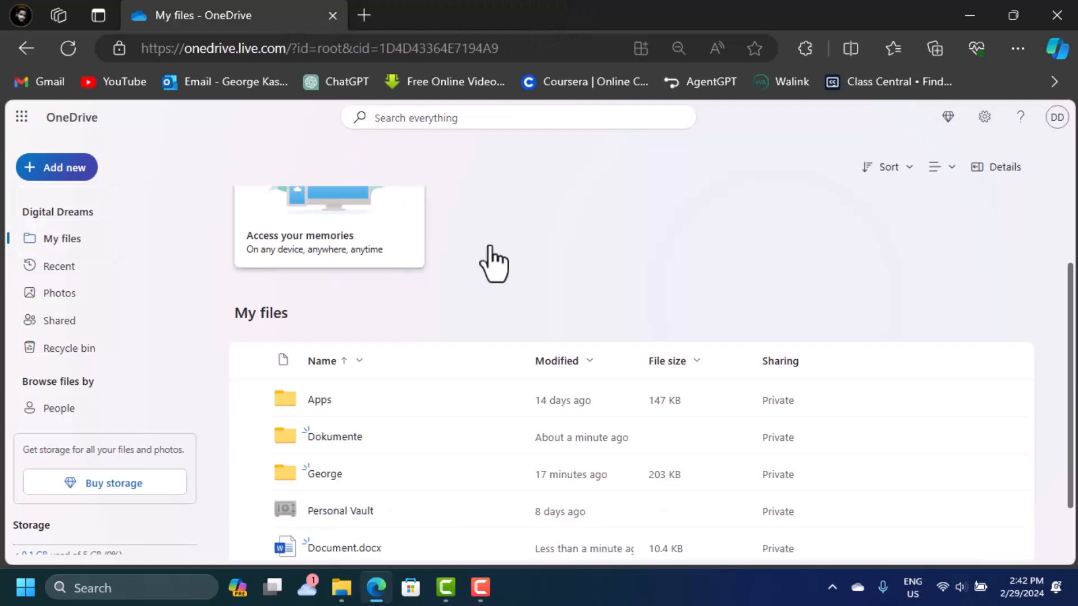
pyautogui.moveTo(1070, 404); pyautogui.dragTo(1070, 489)
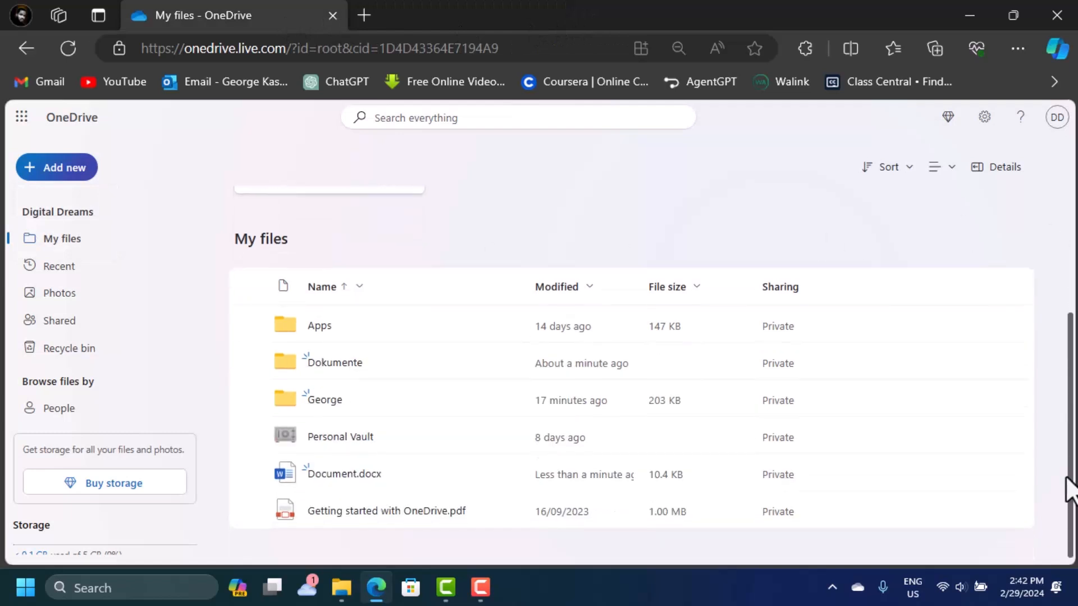